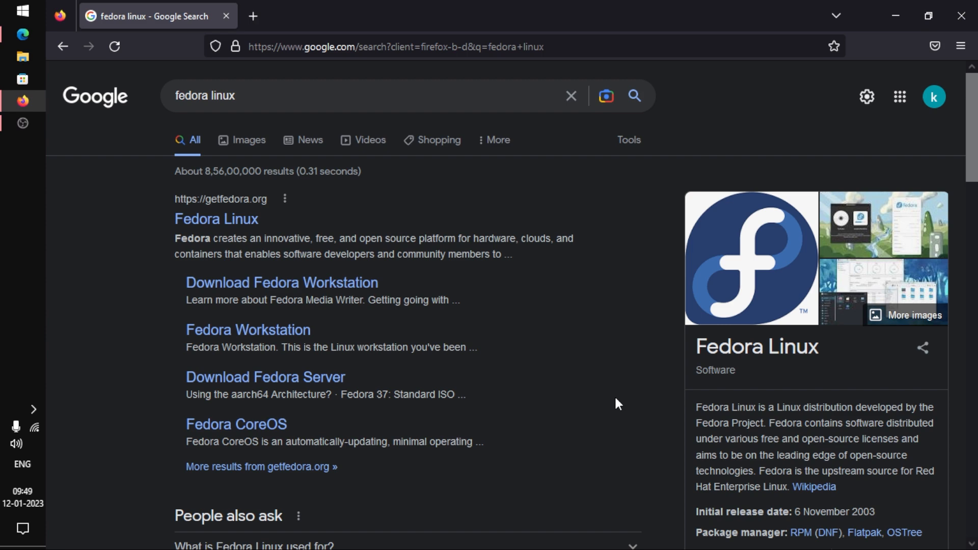
Search the web for "virtual box" in a new browser tab and open the Oracle VM VirtualBox downloads page
{"action": "left_click", "coordinate": [244, 6]}
{"action": "type", "text": "virtual box"}
{"action": "key", "text": "Return"}
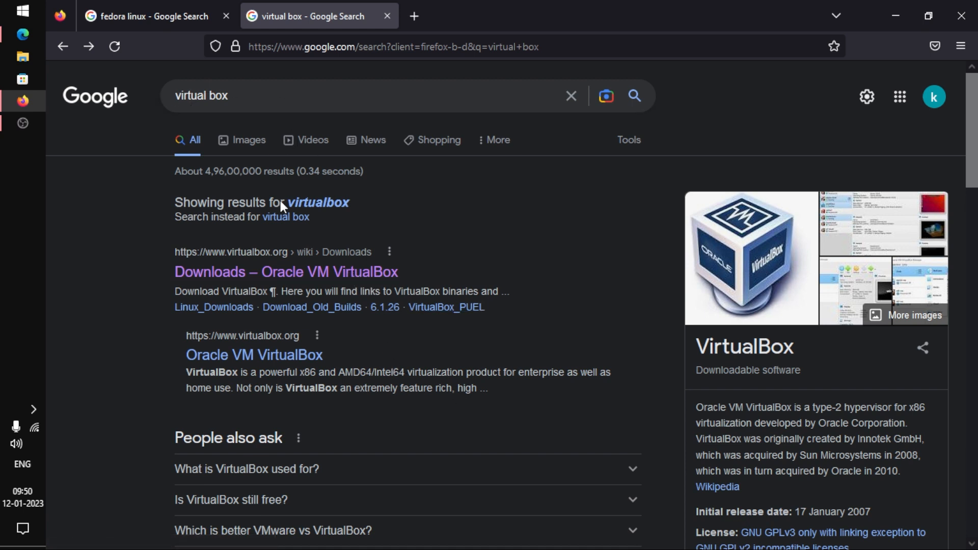
{"action": "left_click", "coordinate": [267, 279]}
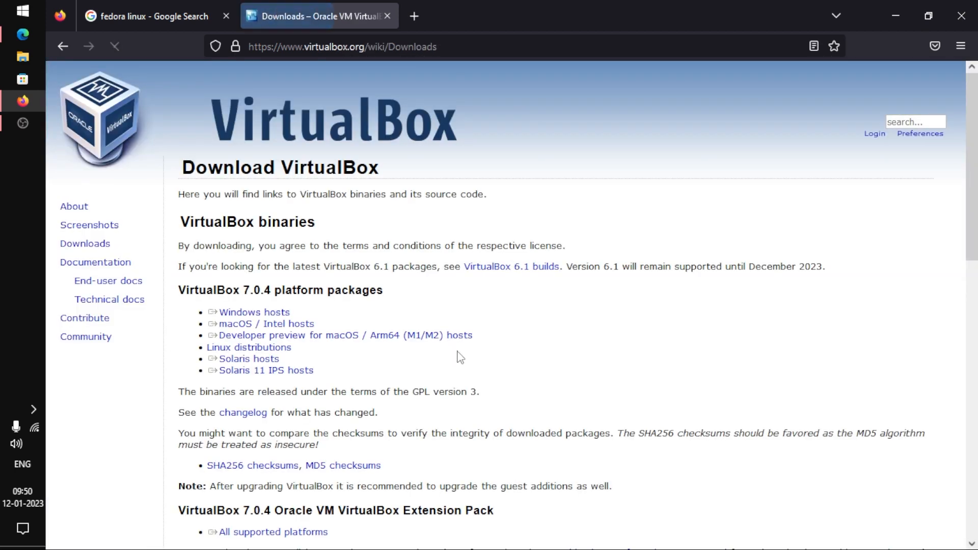
Download the VirtualBox 7.0.4 platform package for Windows hosts
{"action": "scroll", "coordinate": [614, 402], "scroll_direction": "down", "scroll_amount": 5}
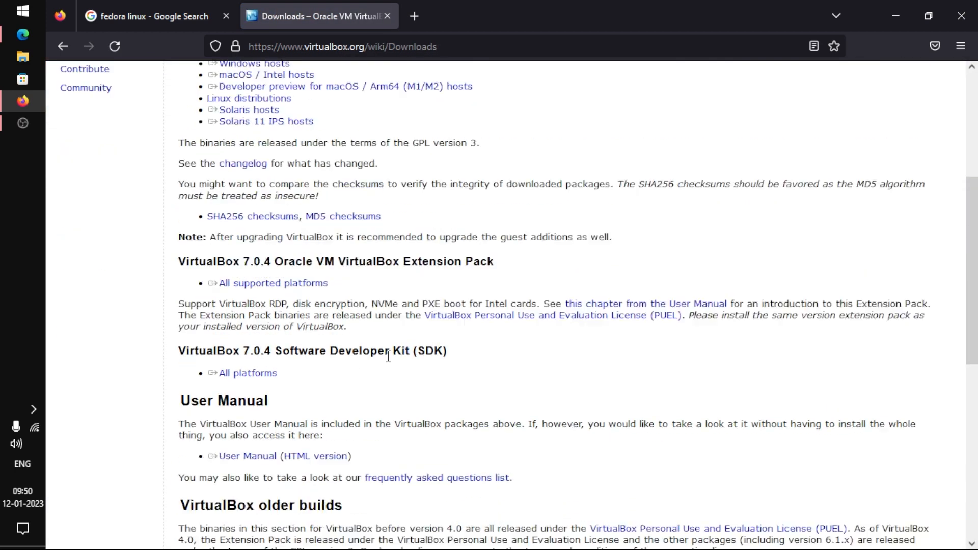
{"action": "scroll", "coordinate": [389, 356], "scroll_direction": "up", "scroll_amount": 2}
{"action": "left_click_drag", "start_coordinate": [295, 167], "coordinate": [207, 168]}
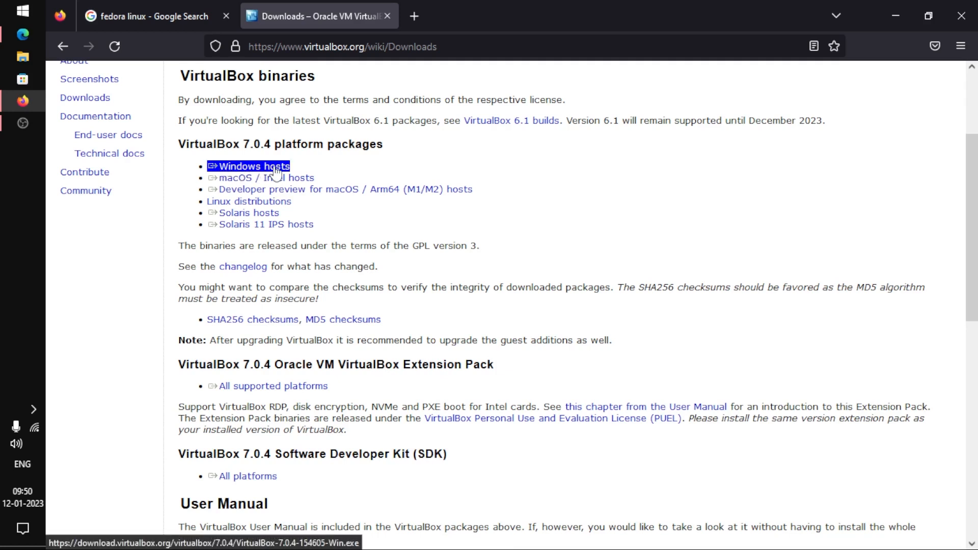
{"action": "left_click", "coordinate": [275, 168]}
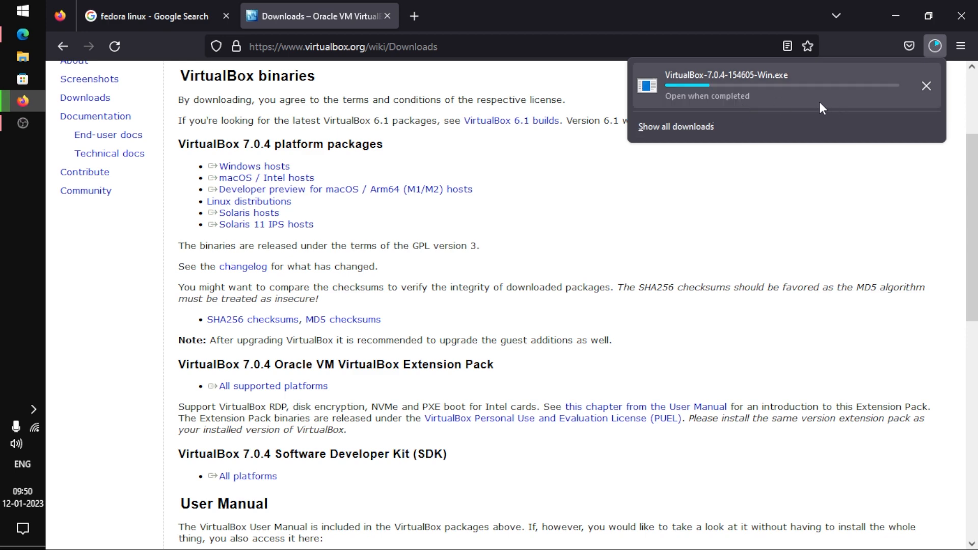
Return to the fedora linux search results, open the Fedora website and go to the Fedora Workstation download
{"action": "left_click", "coordinate": [168, 16]}
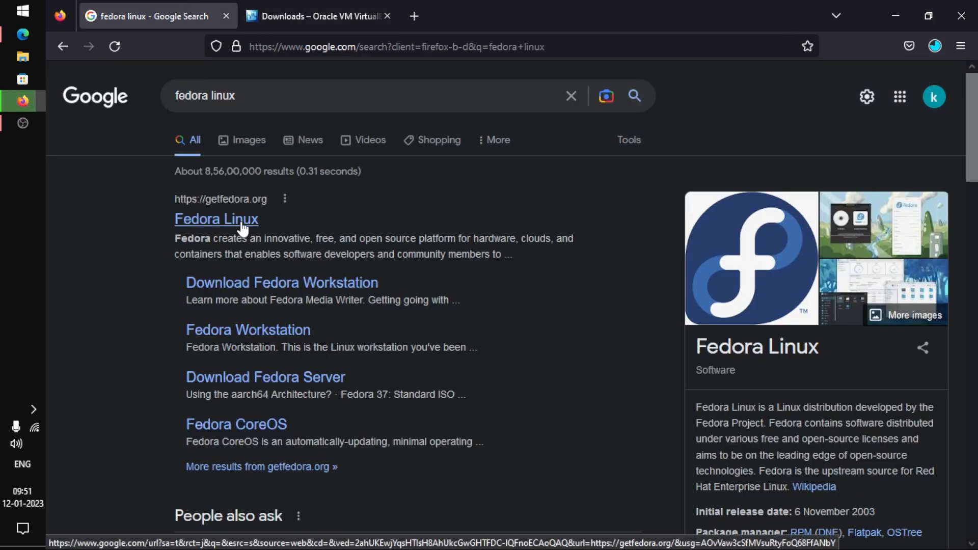
{"action": "left_click", "coordinate": [241, 224]}
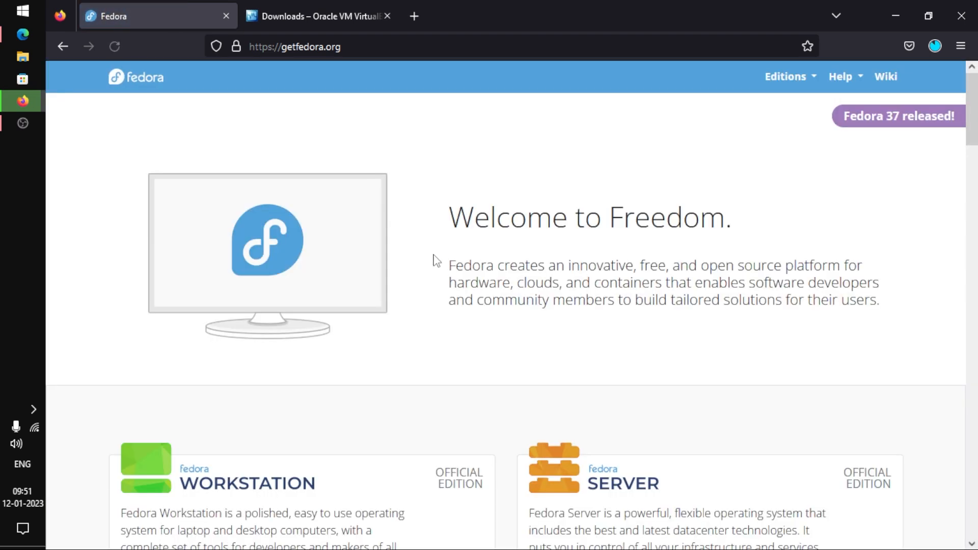
{"action": "scroll", "coordinate": [474, 267], "scroll_direction": "down", "scroll_amount": 4}
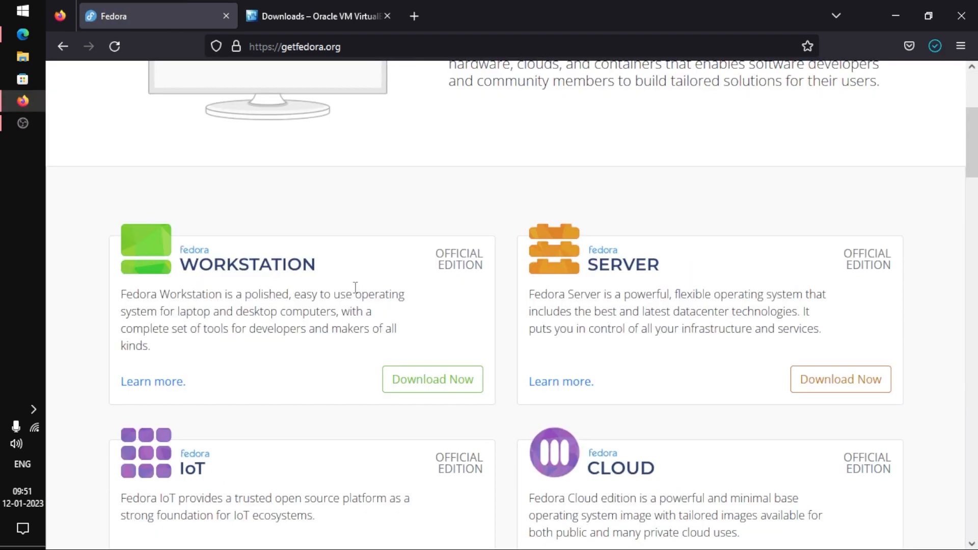
{"action": "left_click", "coordinate": [416, 386]}
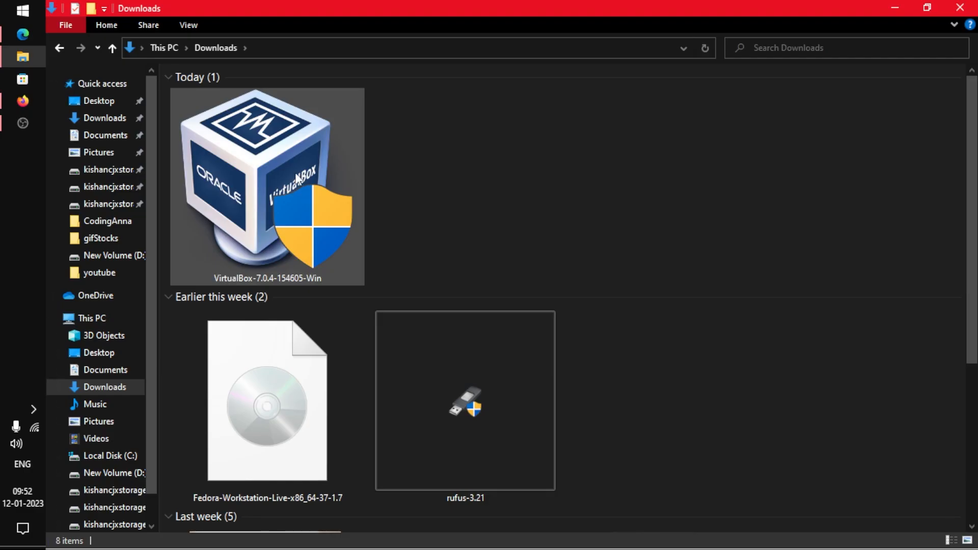
Run the VirtualBox-7.0.4-154605-Win installer from the Downloads folder and accept the network interfaces warning to proceed with installation
{"action": "double_click", "coordinate": [300, 149]}
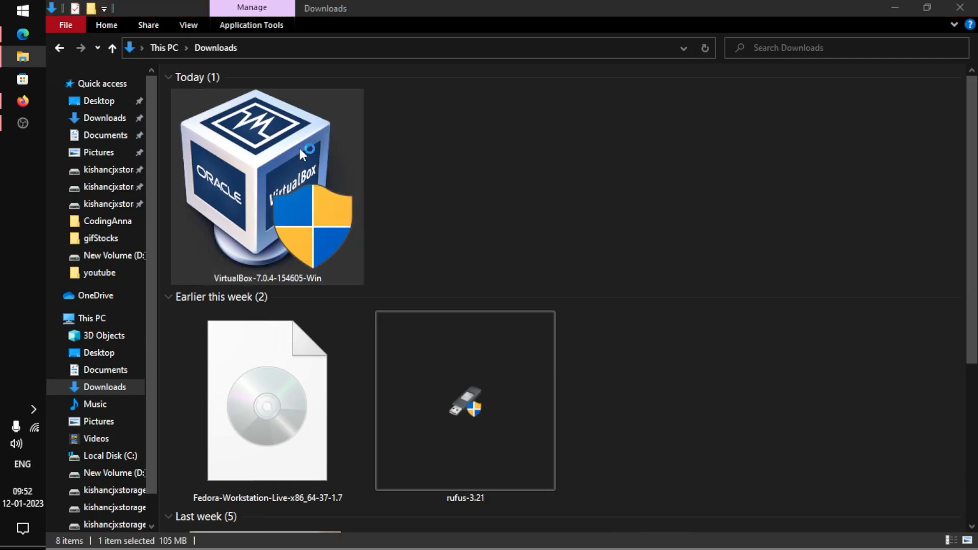
{"action": "left_click", "coordinate": [591, 395]}
{"action": "left_click", "coordinate": [597, 395]}
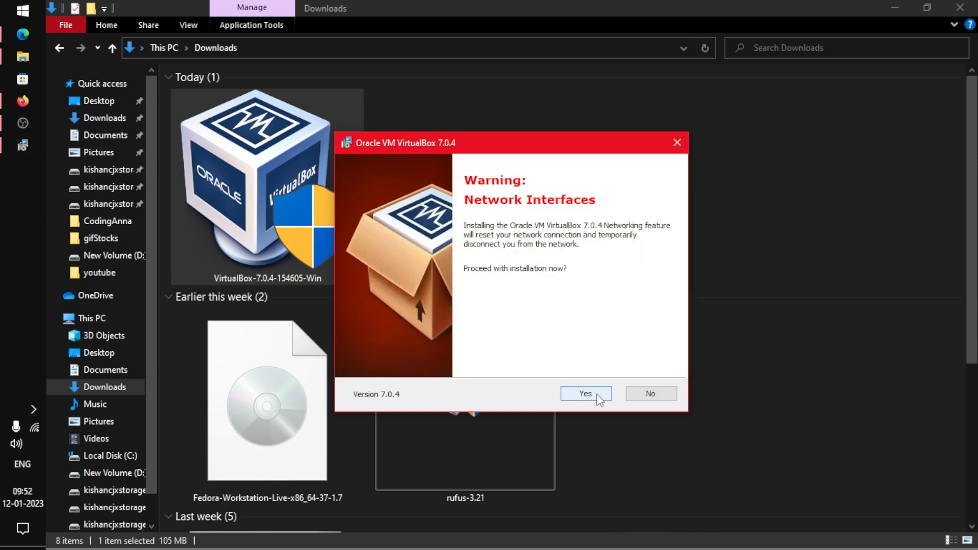
{"action": "left_click", "coordinate": [586, 393]}
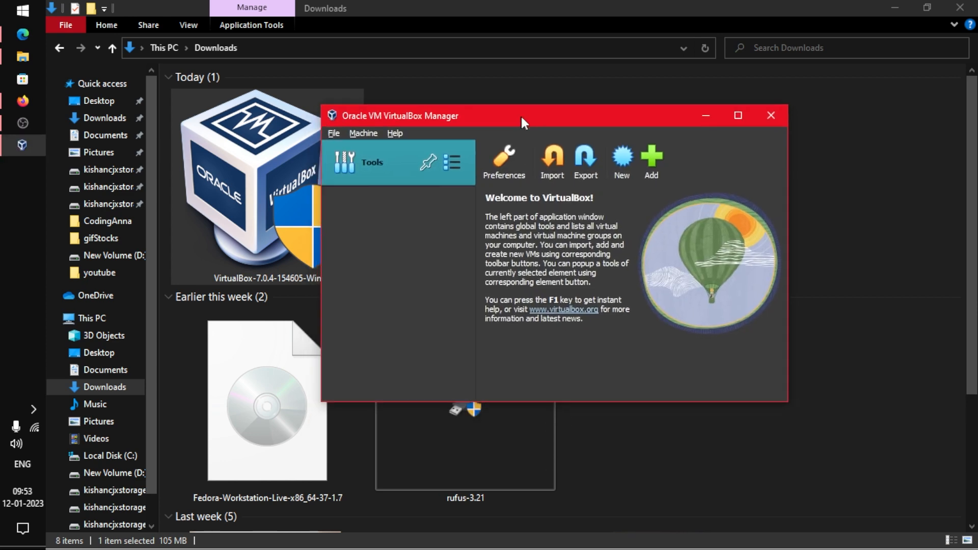
Start creating a new virtual machine in VirtualBox Manager and name it Fedora37
{"action": "left_click_drag", "start_coordinate": [522, 117], "coordinate": [496, 159]}
{"action": "left_click", "coordinate": [597, 207]}
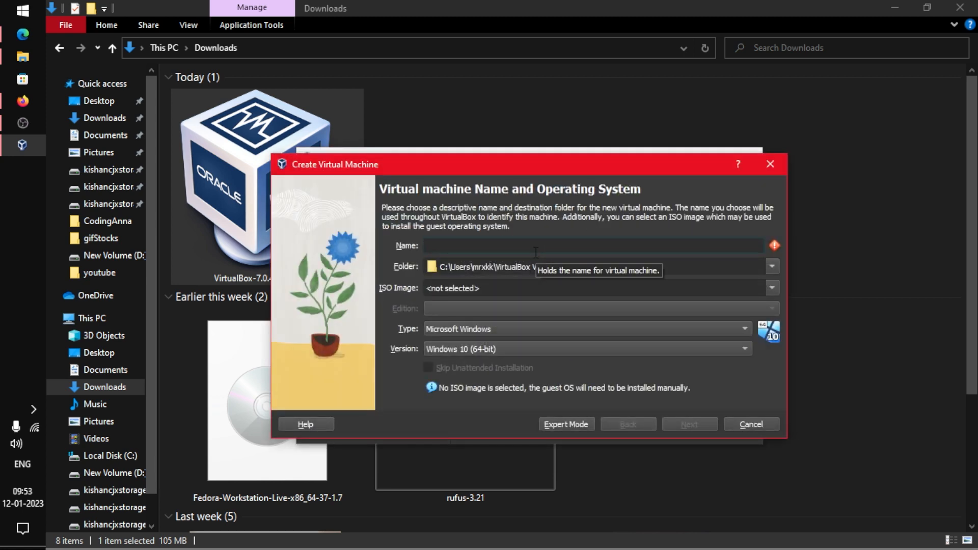
{"action": "left_click", "coordinate": [497, 248]}
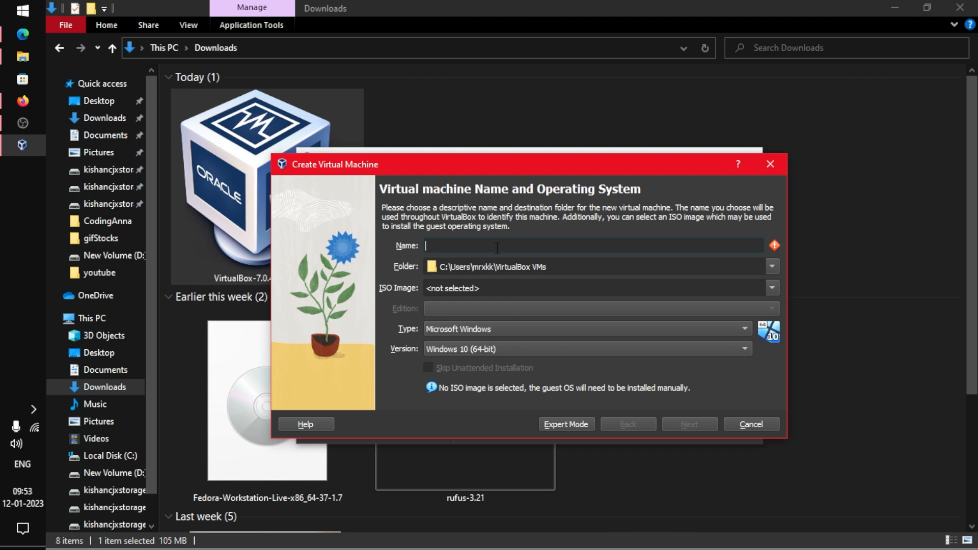
{"action": "type", "text": "Fedora"}
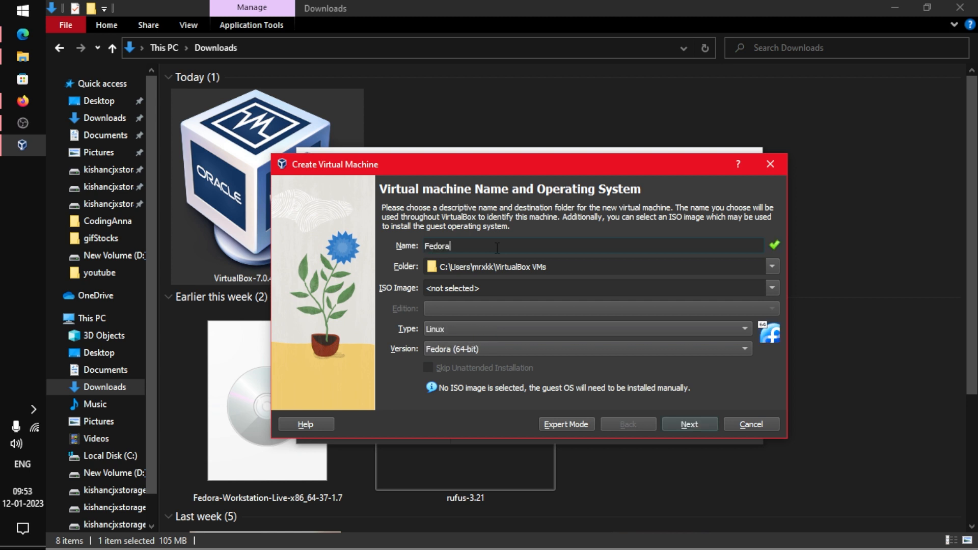
{"action": "type", "text": "37"}
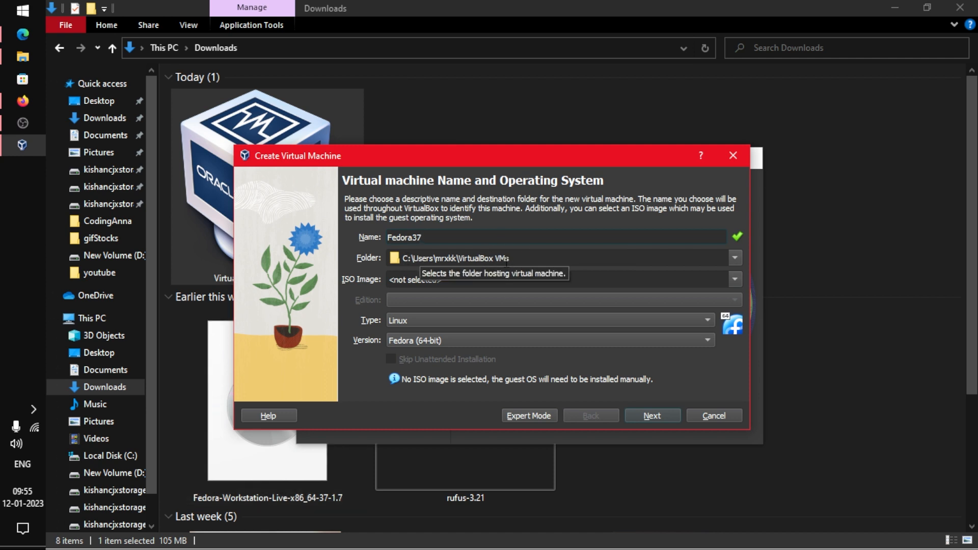
Set the virtual machine's destination folder to D:\LINUX
{"action": "left_click", "coordinate": [422, 264]}
{"action": "left_click_drag", "start_coordinate": [422, 264], "coordinate": [387, 263]}
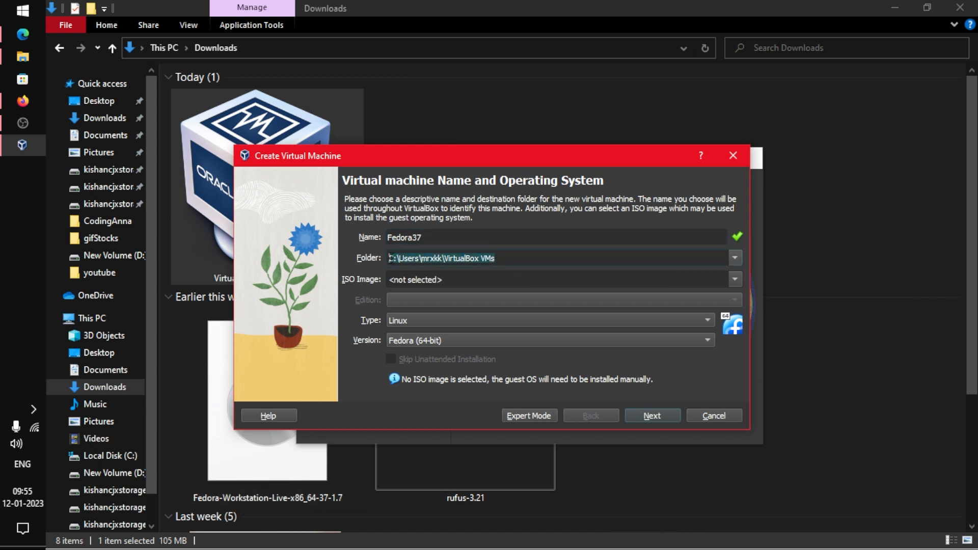
{"action": "left_click", "coordinate": [390, 258]}
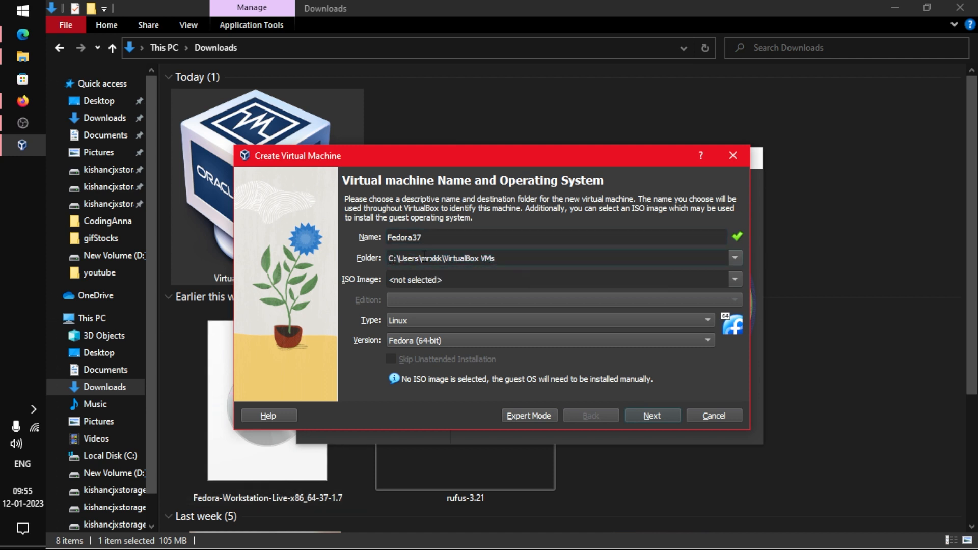
{"action": "left_click", "coordinate": [736, 257]}
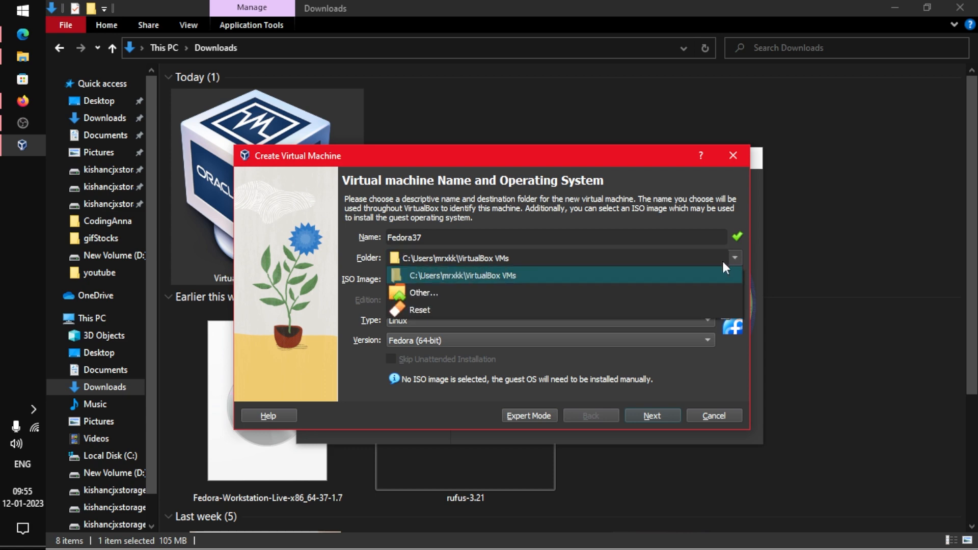
{"action": "left_click", "coordinate": [469, 293]}
{"action": "scroll", "coordinate": [312, 387], "scroll_direction": "down", "scroll_amount": 3}
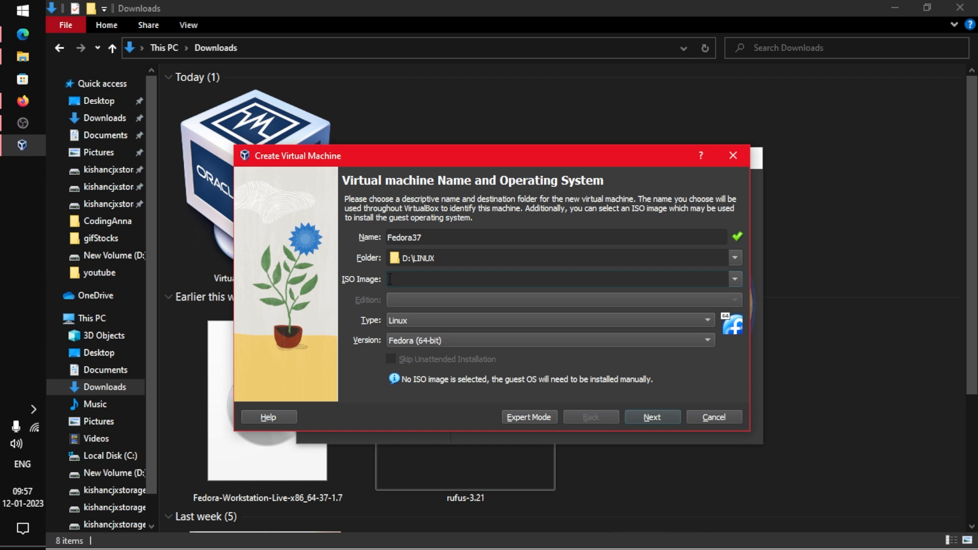
Leave the ISO image unselected, choose Linux with version Fedora (64-bit), and continue to the hardware page
{"action": "left_click", "coordinate": [389, 279]}
{"action": "left_click", "coordinate": [407, 324]}
{"action": "left_click", "coordinate": [429, 318]}
{"action": "left_click", "coordinate": [426, 316]}
{"action": "left_click", "coordinate": [426, 341]}
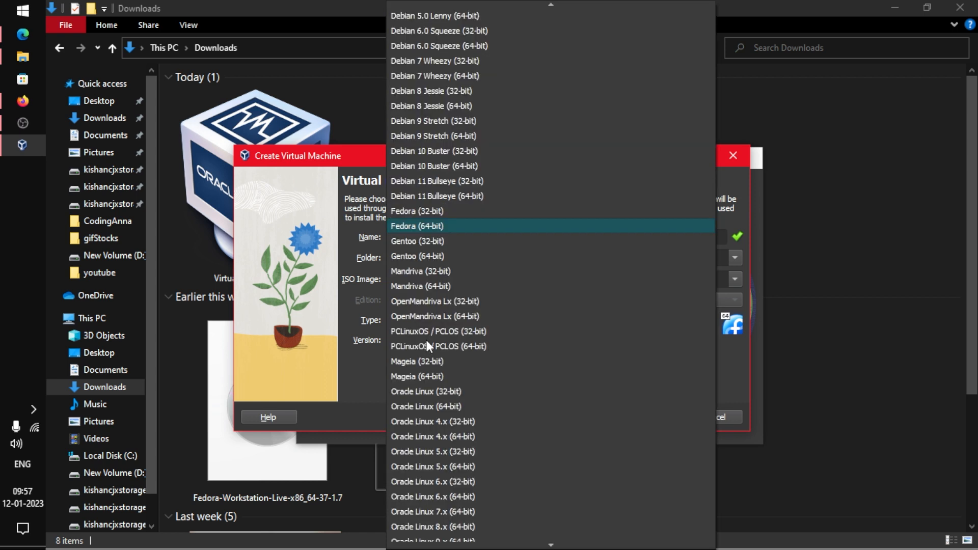
{"action": "left_click", "coordinate": [434, 228]}
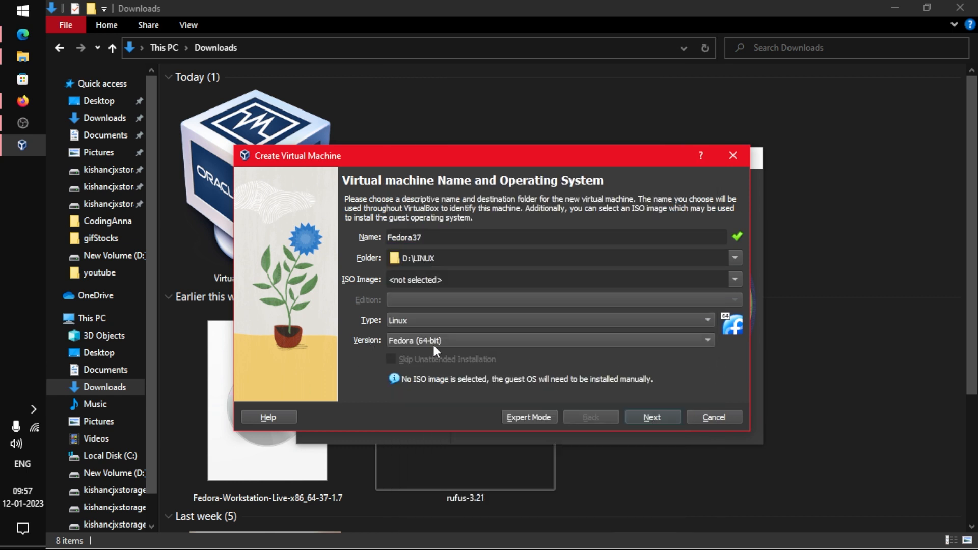
{"action": "left_click", "coordinate": [652, 417]}
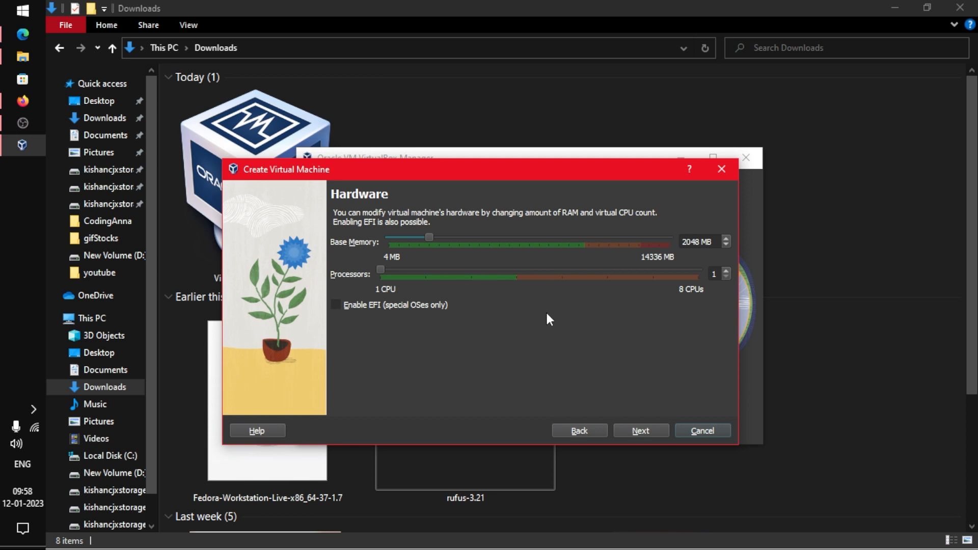
Allocate 5429 MB of base memory and 2 processors to the virtual machine and continue to the hard disk page
{"action": "left_click_drag", "start_coordinate": [429, 238], "coordinate": [495, 237]}
{"action": "left_click_drag", "start_coordinate": [401, 271], "coordinate": [450, 274]}
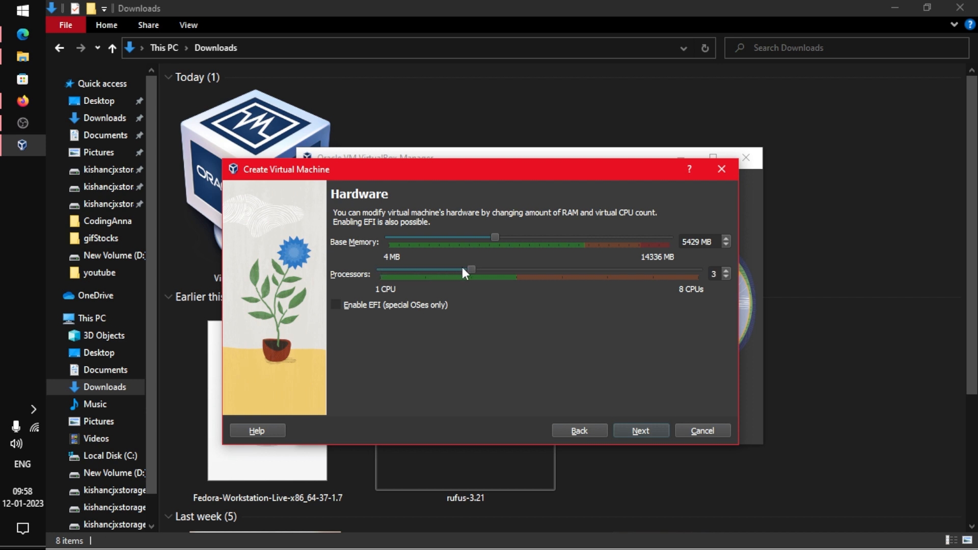
{"action": "left_click", "coordinate": [640, 431]}
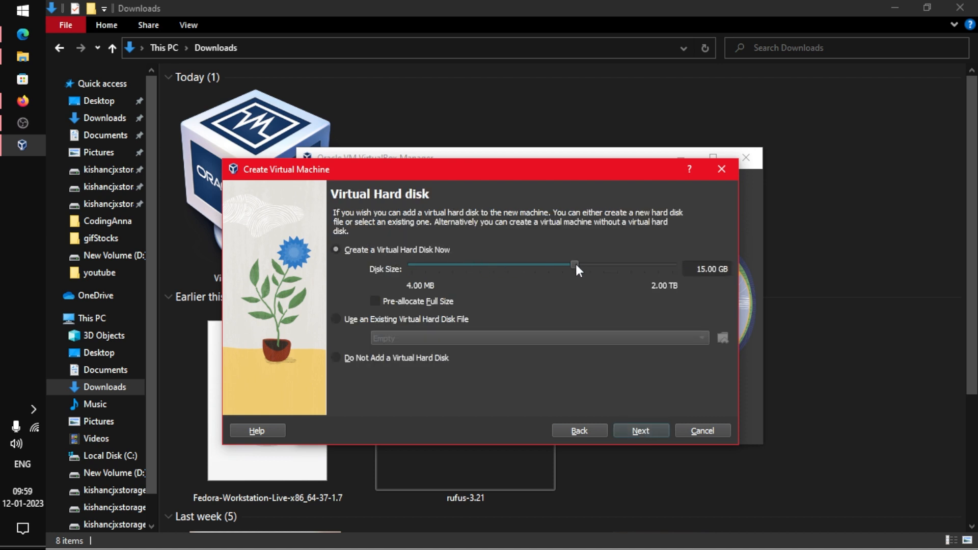
Create a new virtual hard disk of 31.12 GB and finish creating the virtual machine
{"action": "mouse_move", "coordinate": [576, 265]}
{"action": "left_mouse_down"}
{"action": "mouse_move", "coordinate": [568, 268]}
{"action": "mouse_move", "coordinate": [607, 265]}
{"action": "mouse_move", "coordinate": [573, 270]}
{"action": "left_mouse_up"}
{"action": "left_click_drag", "start_coordinate": [577, 264], "coordinate": [587, 263]}
{"action": "left_click", "coordinate": [640, 430]}
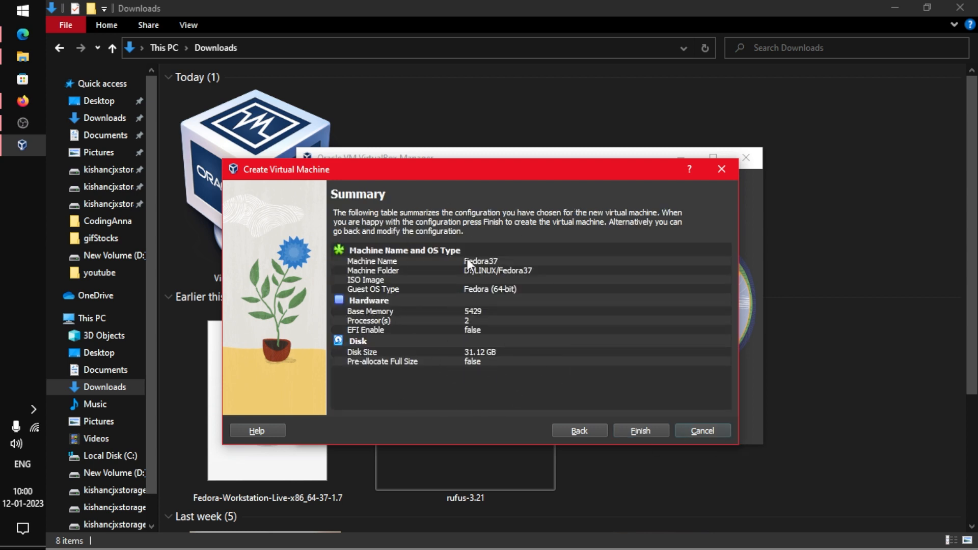
{"action": "left_click", "coordinate": [641, 431]}
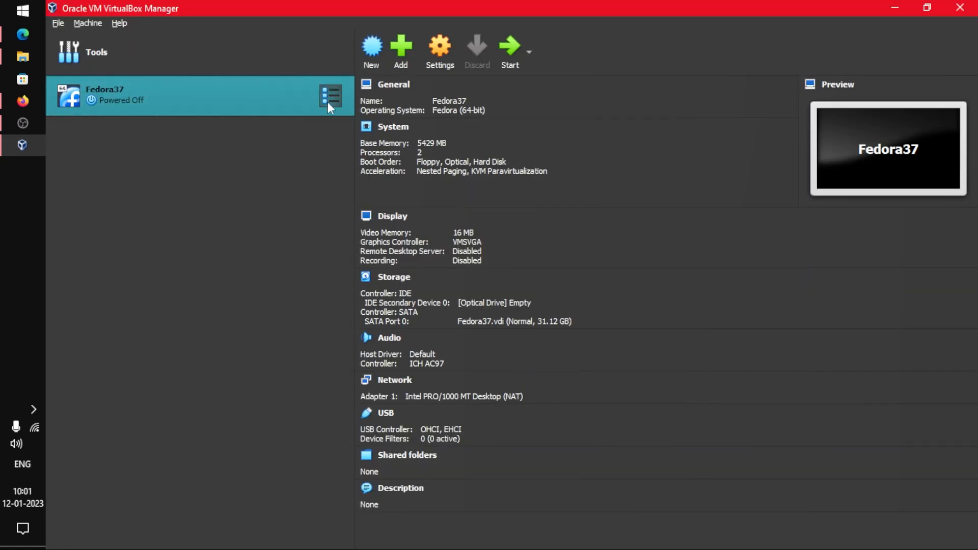
In the Fedora37 storage settings, load the Fedora-Workstation-Live-x86_64-37-1.7 disk image into the empty IDE optical drive
{"action": "right_click", "coordinate": [241, 102]}
{"action": "left_click", "coordinate": [191, 199]}
{"action": "left_click", "coordinate": [432, 60]}
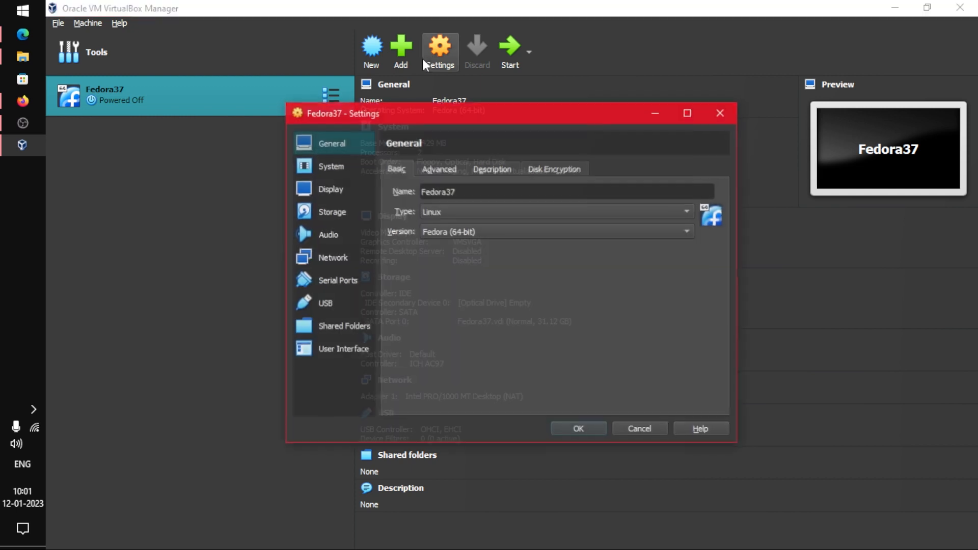
{"action": "left_click", "coordinate": [328, 214]}
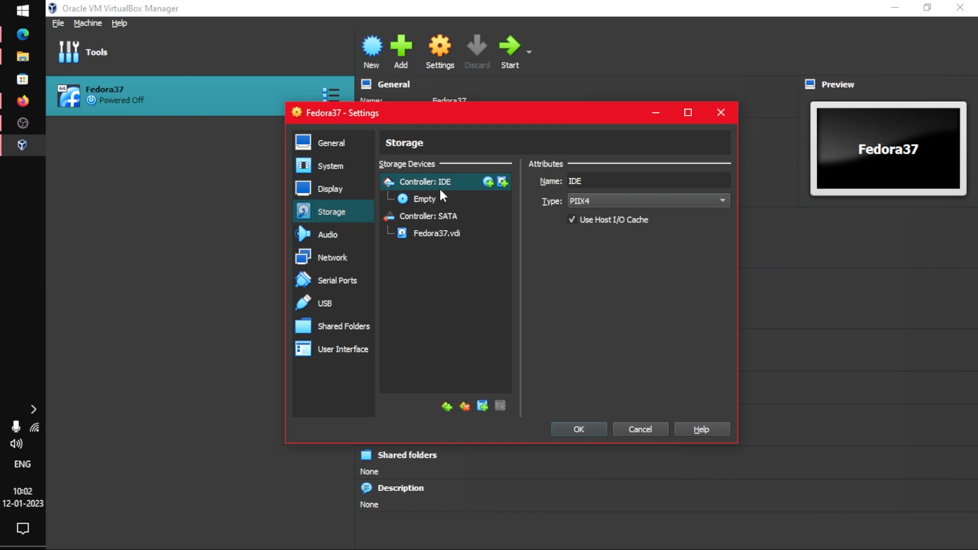
{"action": "left_click", "coordinate": [429, 199]}
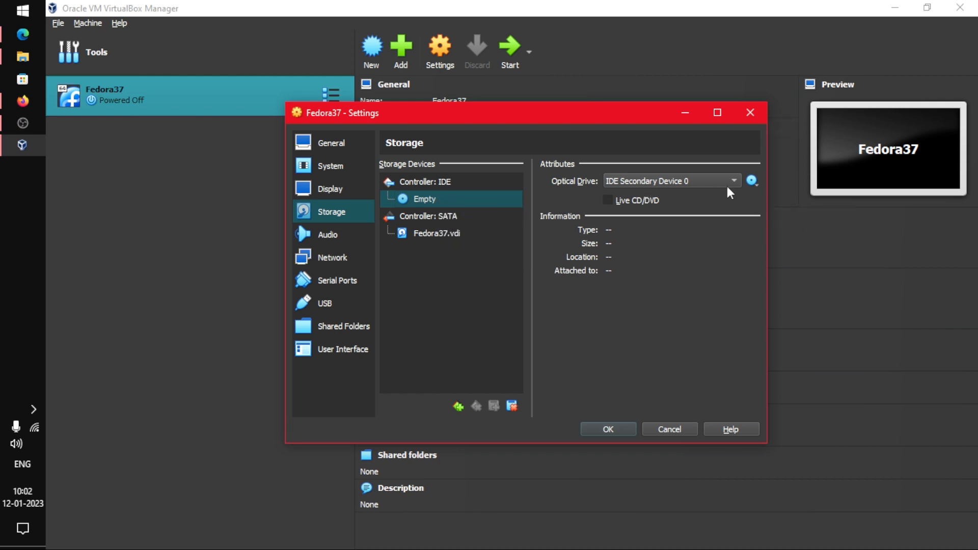
{"action": "left_click", "coordinate": [756, 183]}
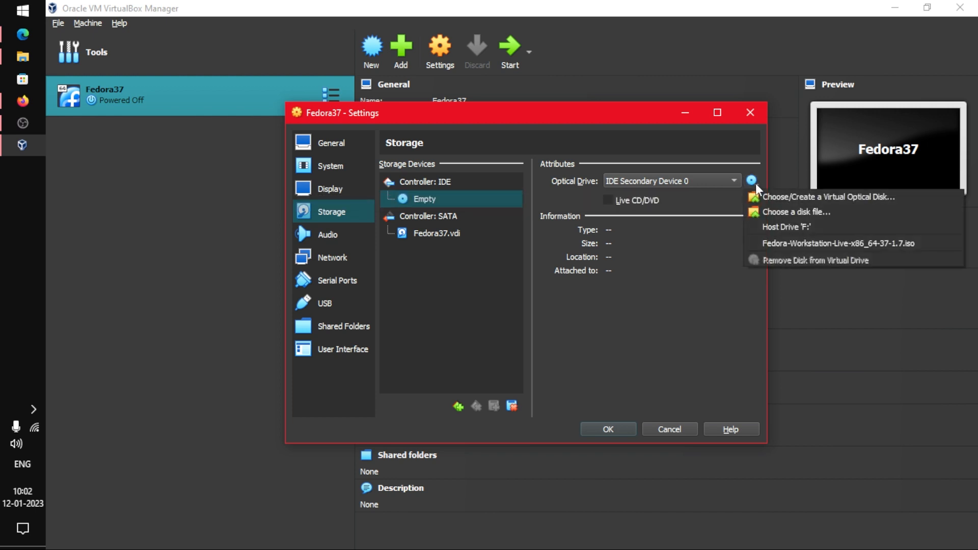
{"action": "left_click", "coordinate": [810, 214]}
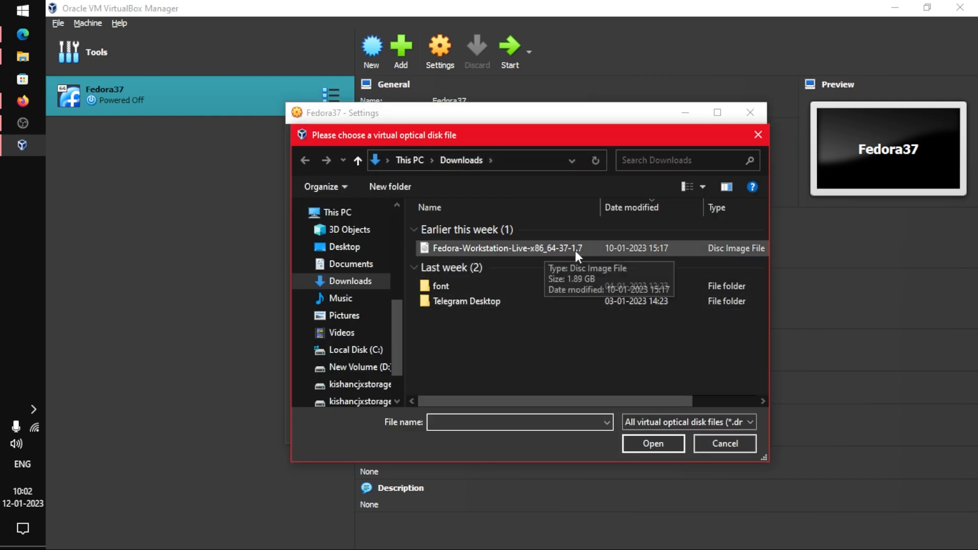
{"action": "left_click", "coordinate": [548, 247]}
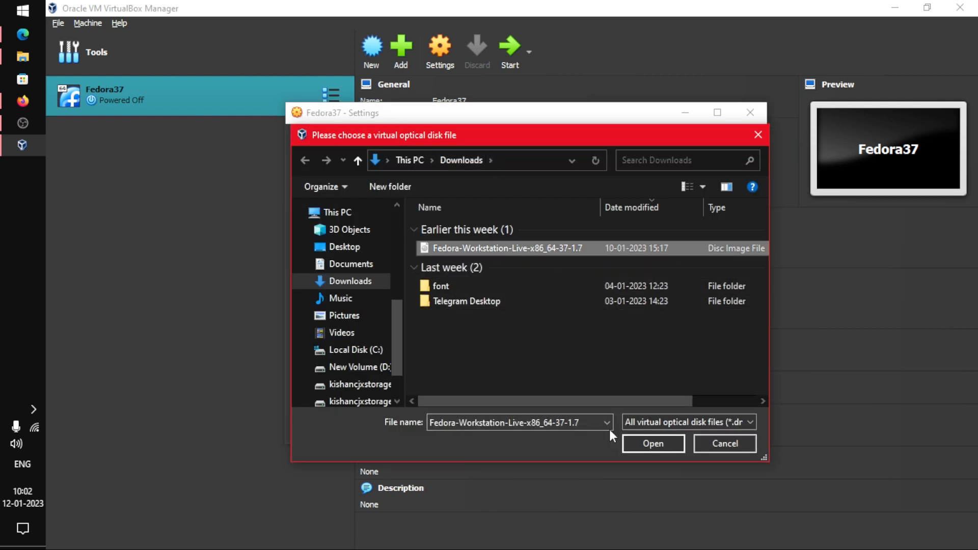
{"action": "left_click", "coordinate": [642, 441]}
Review the virtual machine's General, System, Display, Audio and Storage settings
{"action": "left_click", "coordinate": [336, 141]}
{"action": "left_click", "coordinate": [338, 167]}
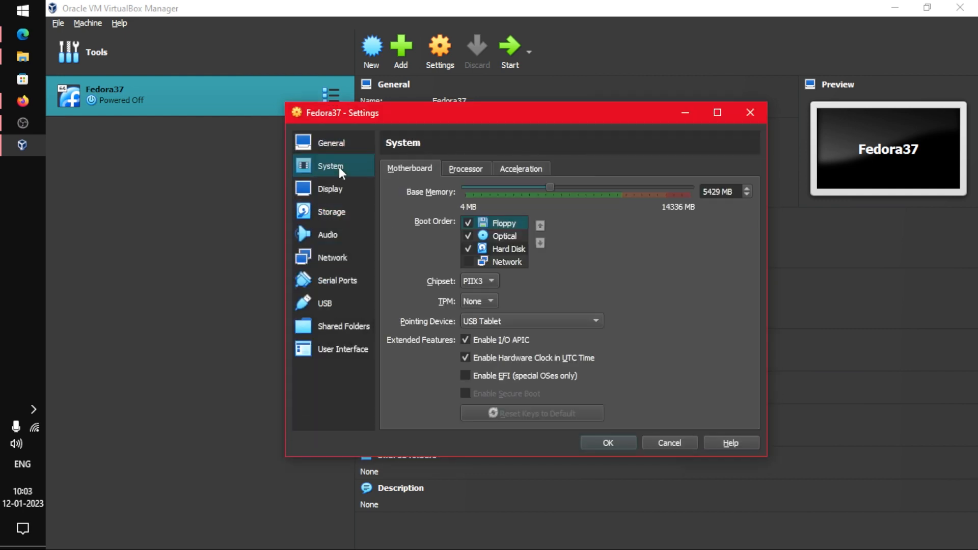
{"action": "left_click", "coordinate": [340, 188]}
{"action": "left_click", "coordinate": [348, 229]}
{"action": "left_click", "coordinate": [331, 168]}
{"action": "left_click", "coordinate": [328, 211]}
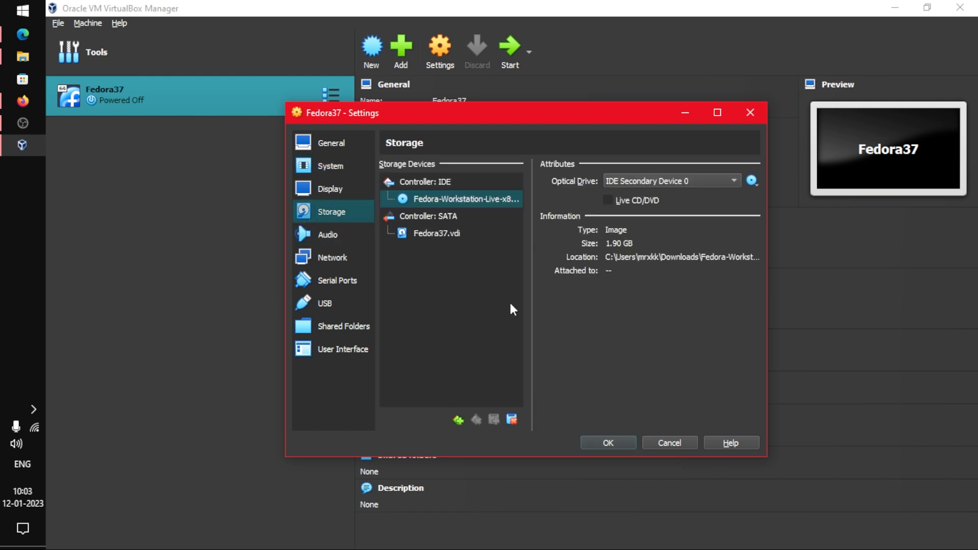
Accept the settings, start the Fedora37 virtual machine and boot its Start Fedora-Workstation-Live 37 entry
{"action": "left_click", "coordinate": [607, 442]}
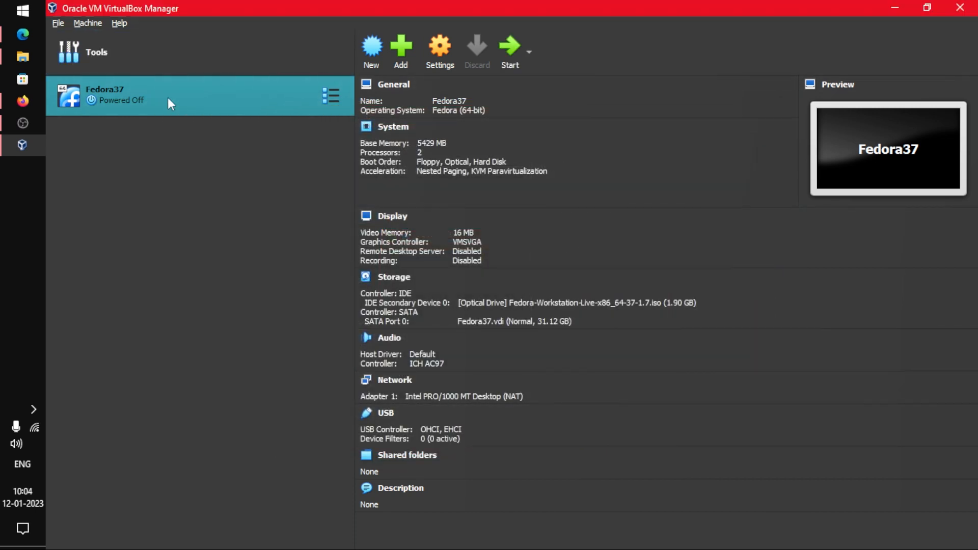
{"action": "left_click", "coordinate": [509, 60]}
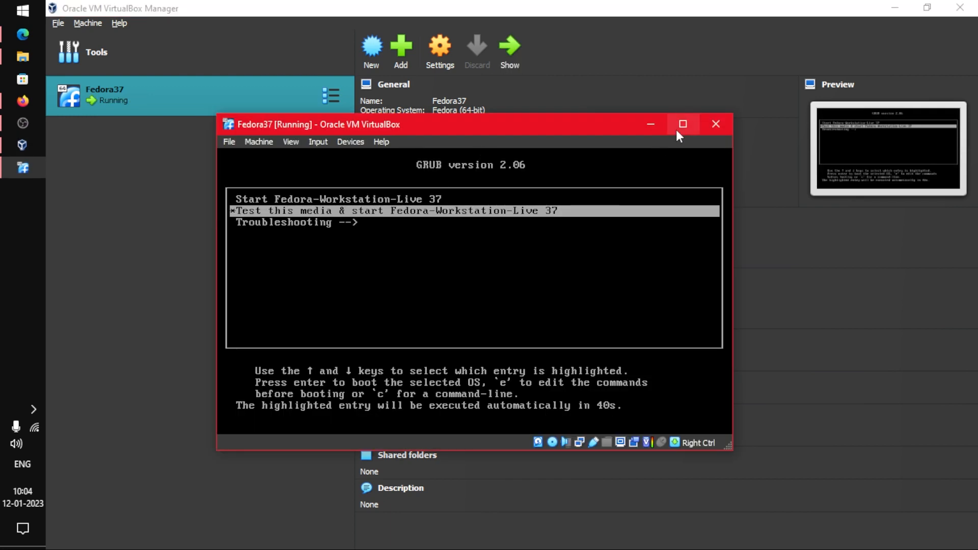
{"action": "left_click", "coordinate": [676, 131]}
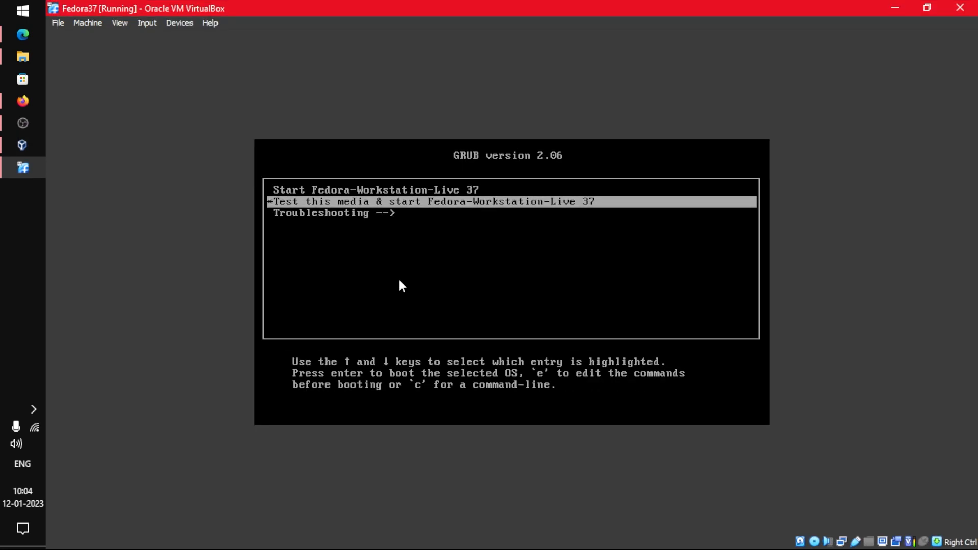
{"action": "key", "text": "Up"}
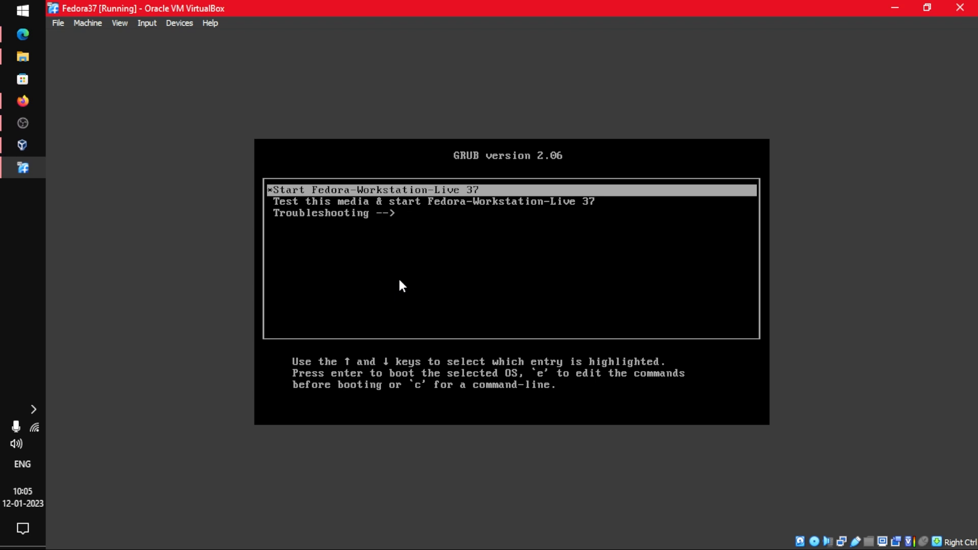
{"action": "key", "text": "Down"}
{"action": "key", "text": "Up"}
{"action": "key", "text": "Return"}
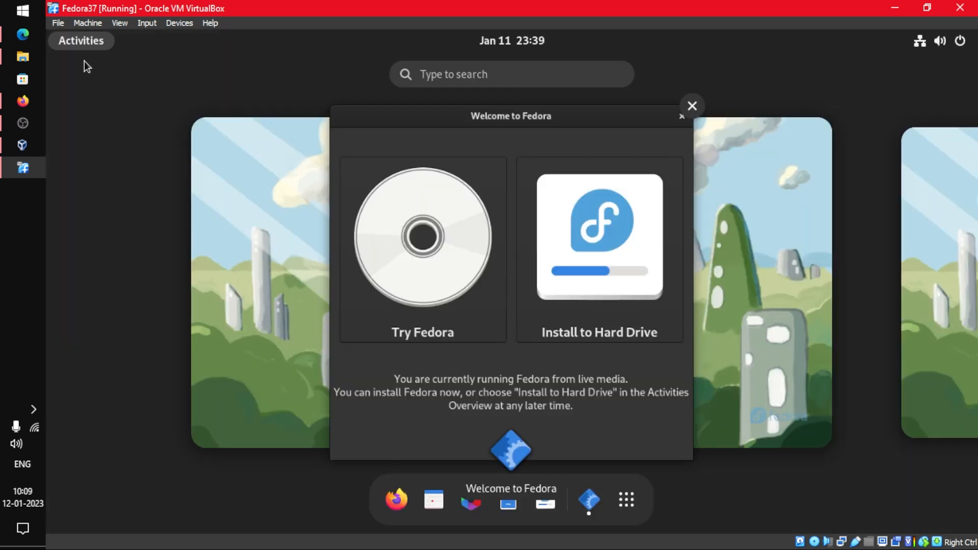
Switch the running Fedora37 virtual machine to full-screen mode
{"action": "left_click", "coordinate": [119, 23]}
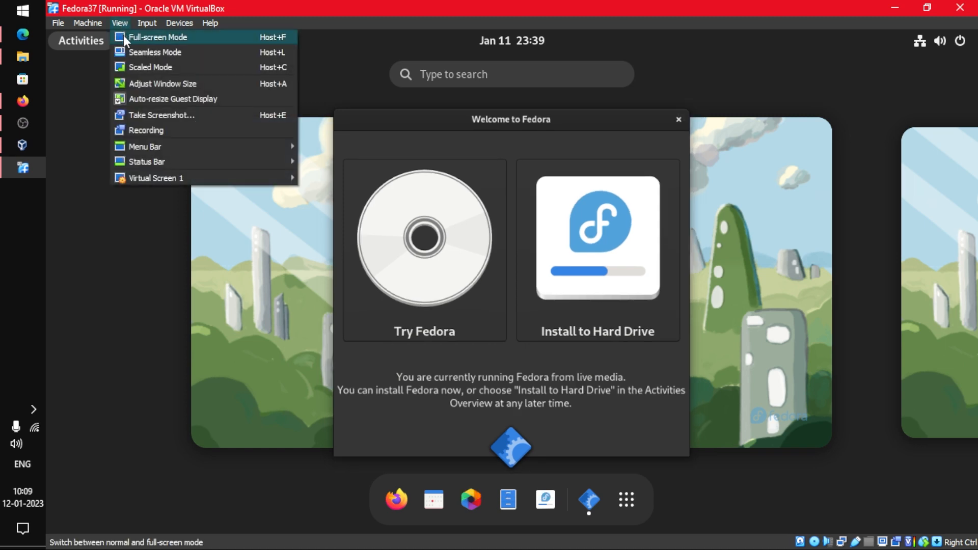
{"action": "left_click", "coordinate": [206, 37]}
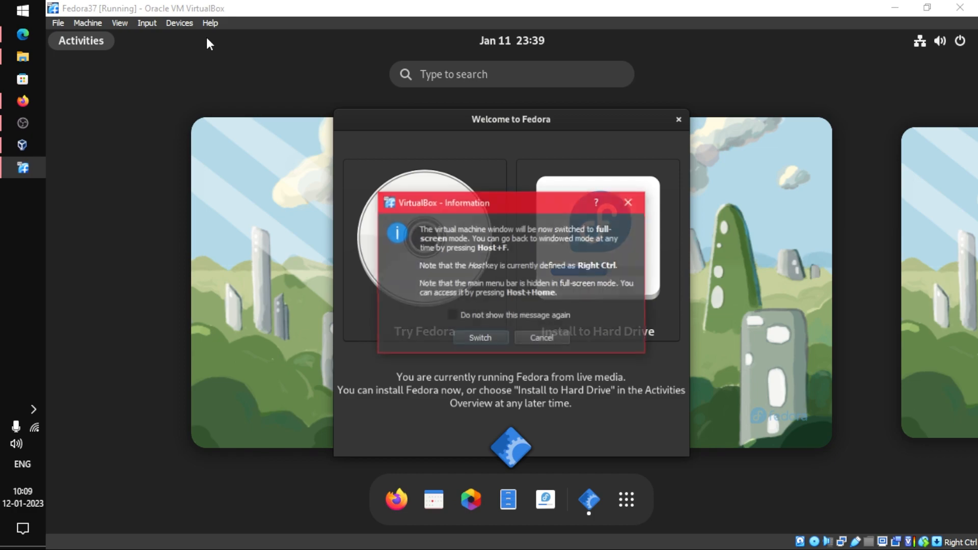
{"action": "left_click", "coordinate": [492, 340]}
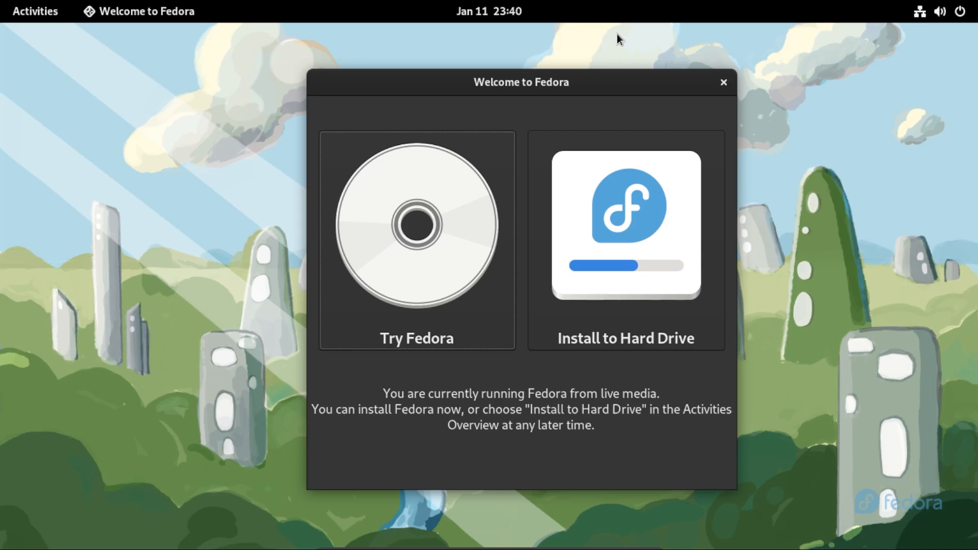
Return the virtual machine to windowed mode and switch it back to full screen
{"action": "key", "text": "Control_R+f"}
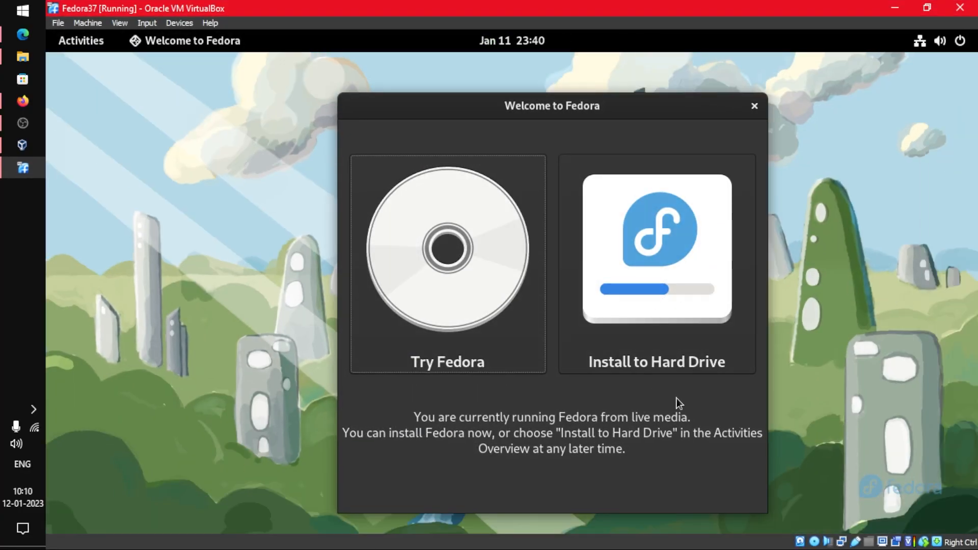
{"action": "key", "text": "Control_R+f"}
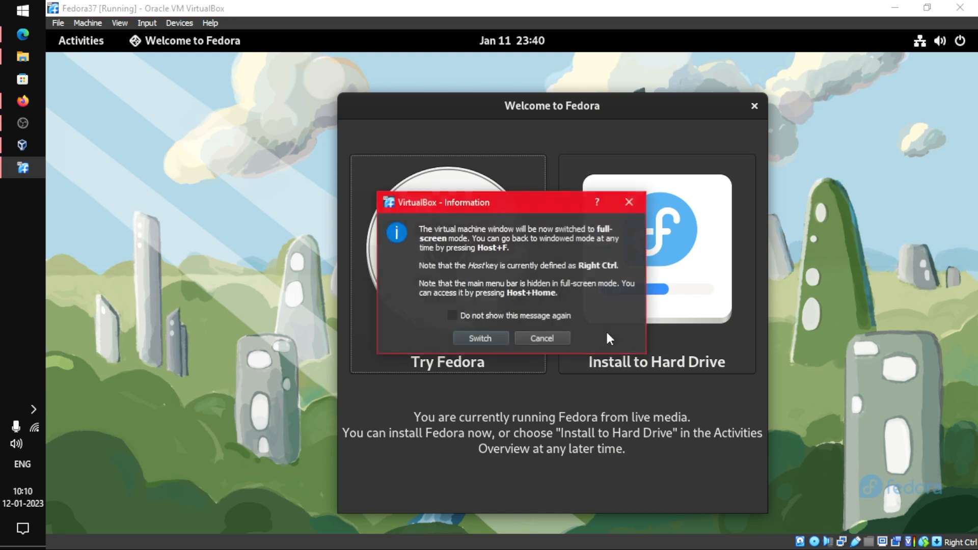
{"action": "left_click", "coordinate": [480, 338]}
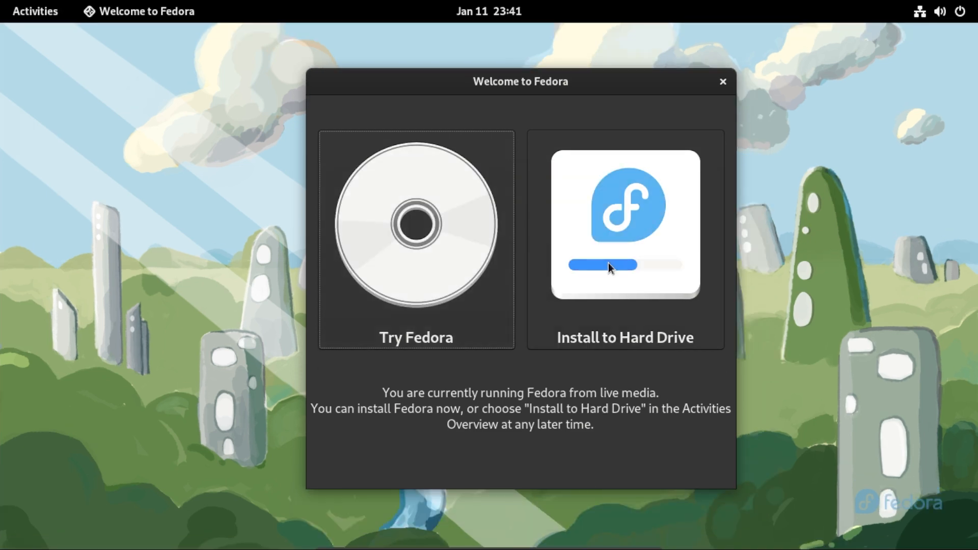
{"action": "left_click_drag", "start_coordinate": [516, 80], "coordinate": [533, 96]}
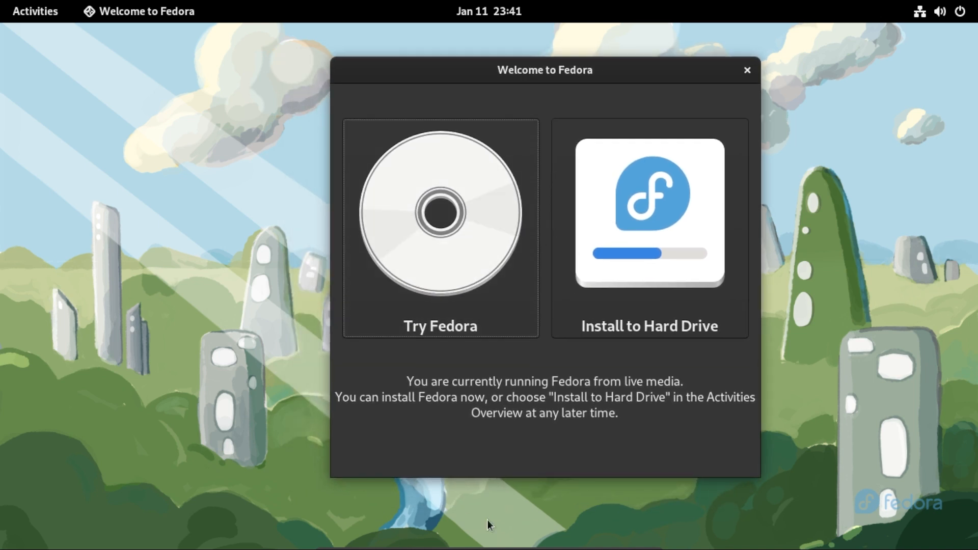
{"action": "mouse_move", "coordinate": [0, 0]}
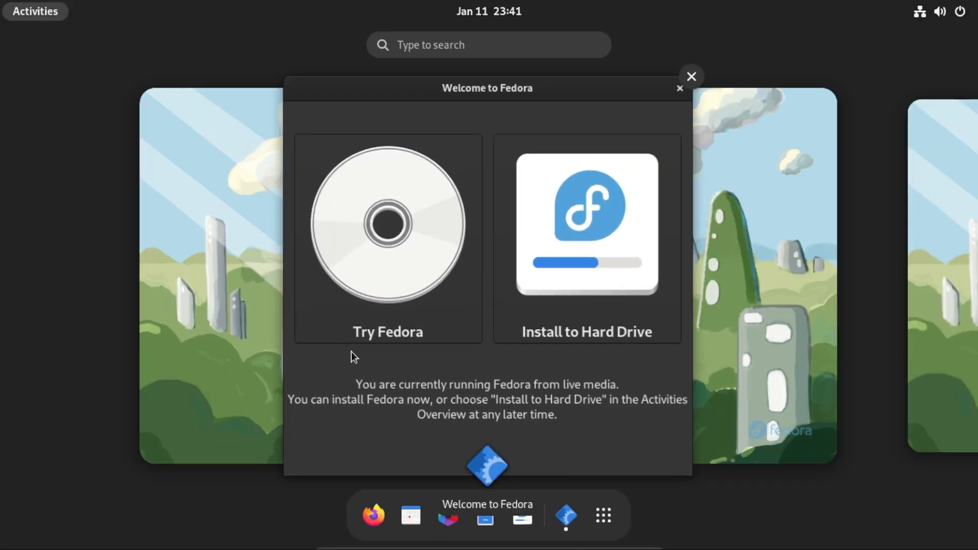
{"action": "left_click", "coordinate": [350, 351]}
{"action": "left_click_drag", "start_coordinate": [567, 74], "coordinate": [524, 63]}
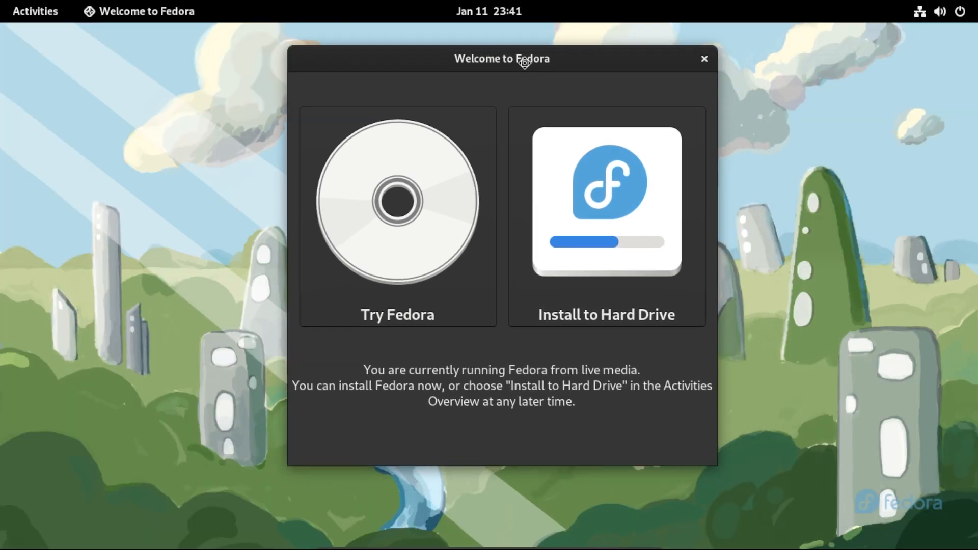
Launch the installation to the hard drive and continue with English (India) as the installation language
{"action": "left_click", "coordinate": [617, 253]}
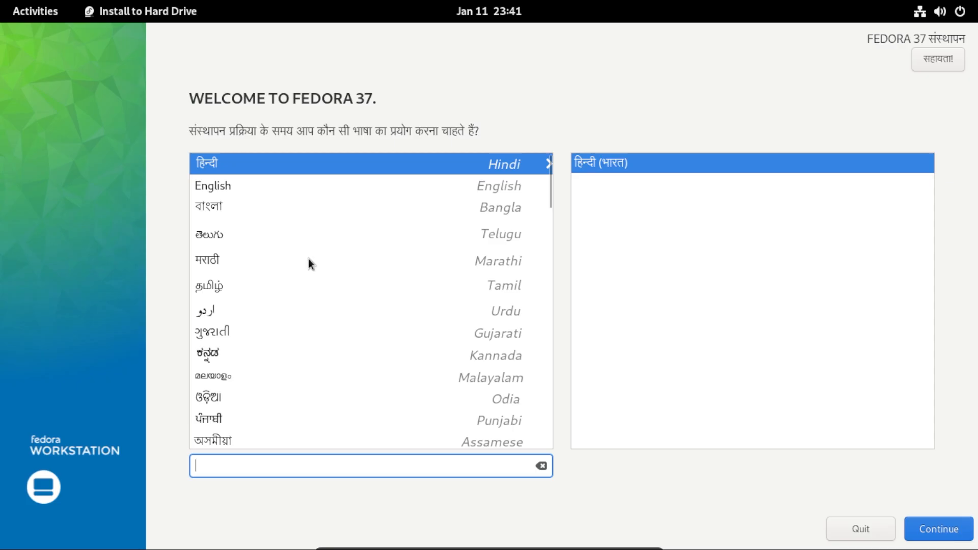
{"action": "left_click", "coordinate": [445, 184]}
{"action": "left_click", "coordinate": [643, 198]}
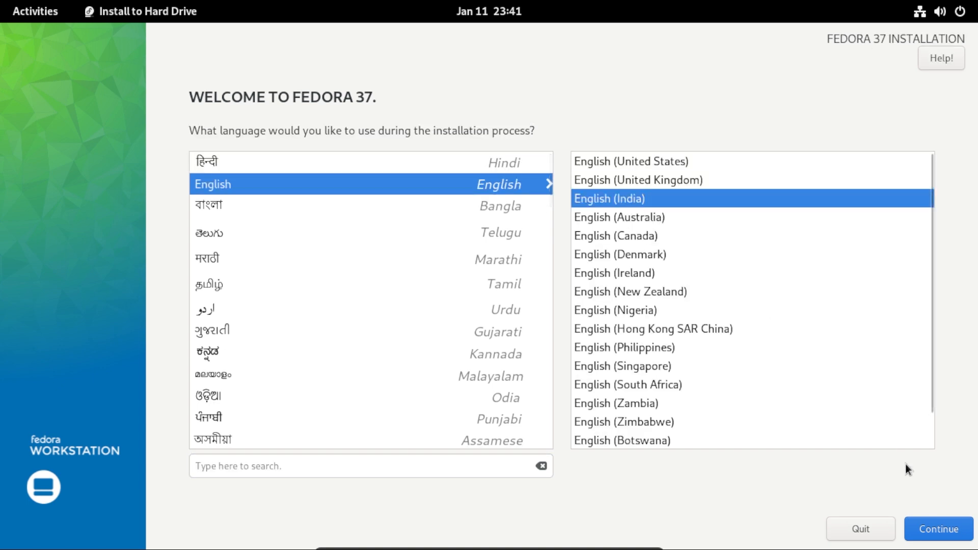
{"action": "left_click", "coordinate": [939, 529]}
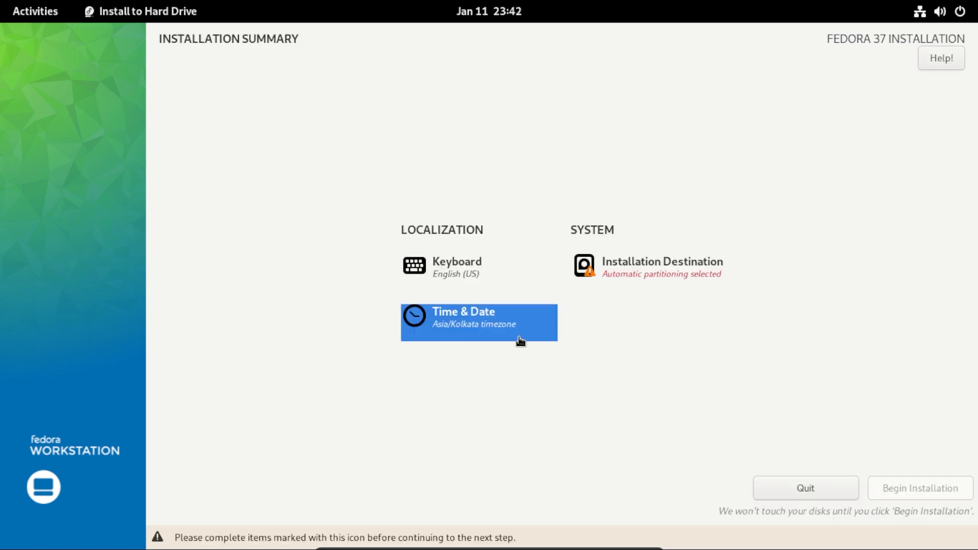
Accept the Asia/Kolkata time zone and the ATA VBOX HARDDISK installation destination with automatic storage configuration
{"action": "left_click", "coordinate": [474, 327]}
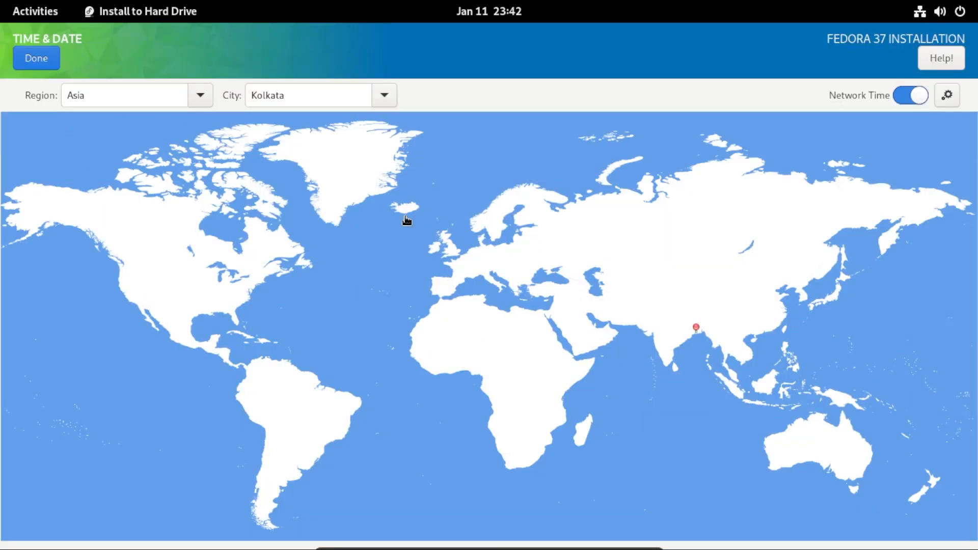
{"action": "left_click", "coordinate": [41, 63]}
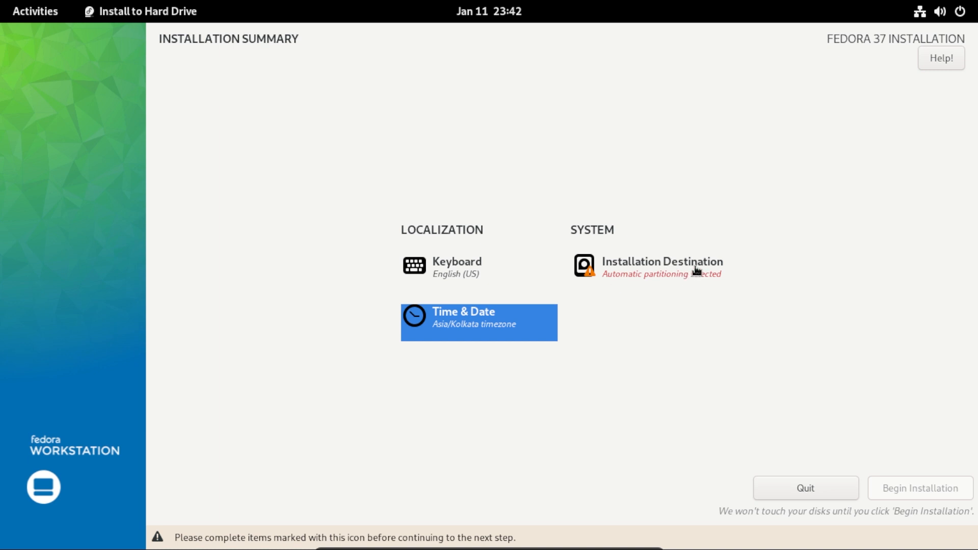
{"action": "left_click", "coordinate": [646, 274]}
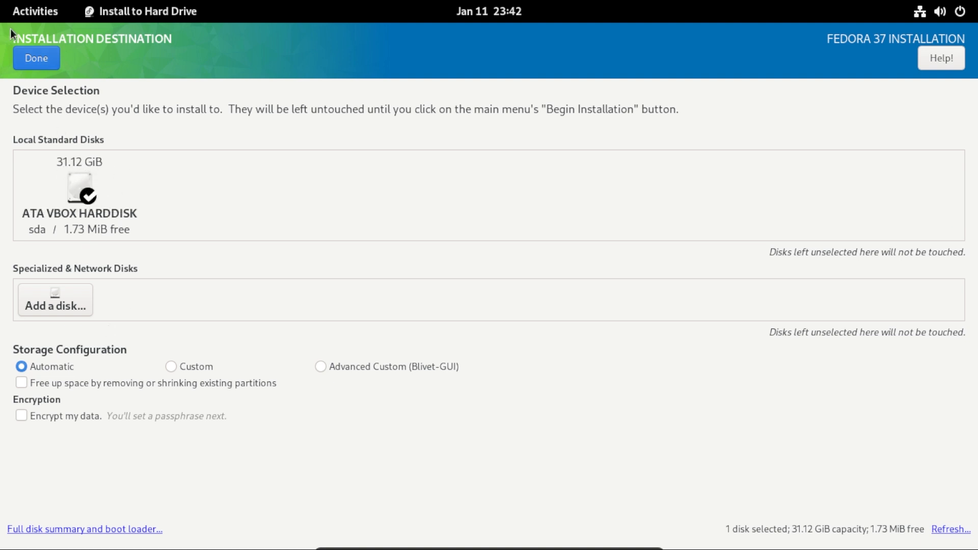
{"action": "left_click", "coordinate": [36, 58]}
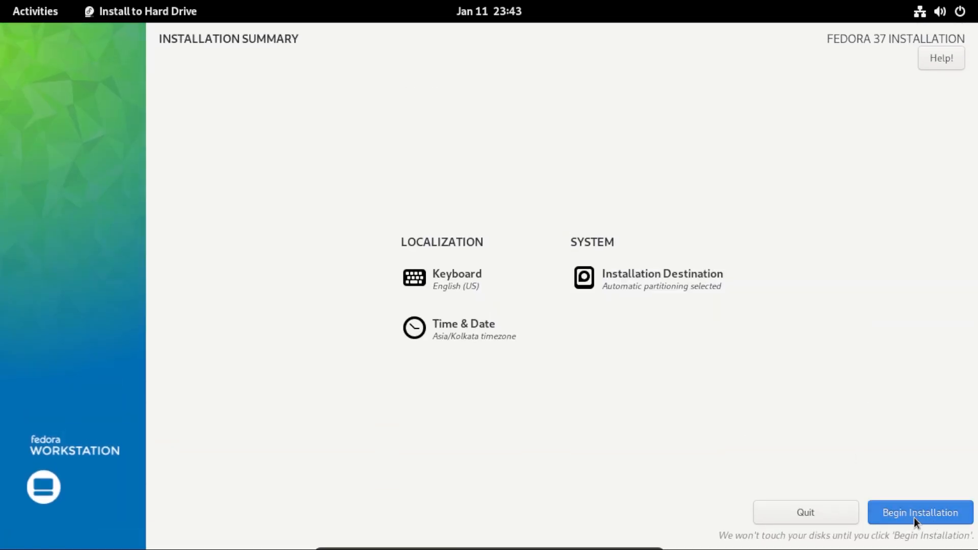
Run the Fedora 37 installation and finish the installer when it completes
{"action": "left_click", "coordinate": [937, 517]}
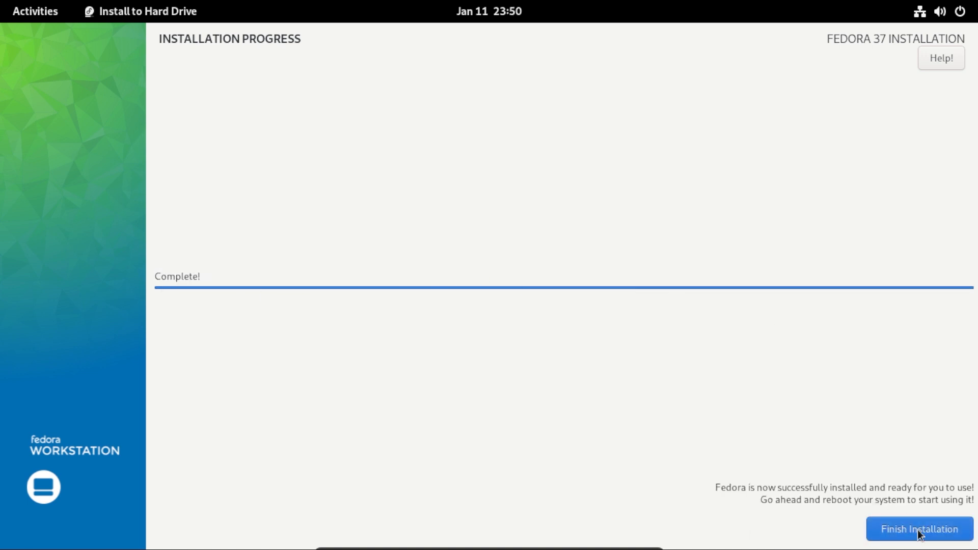
{"action": "left_click", "coordinate": [918, 529]}
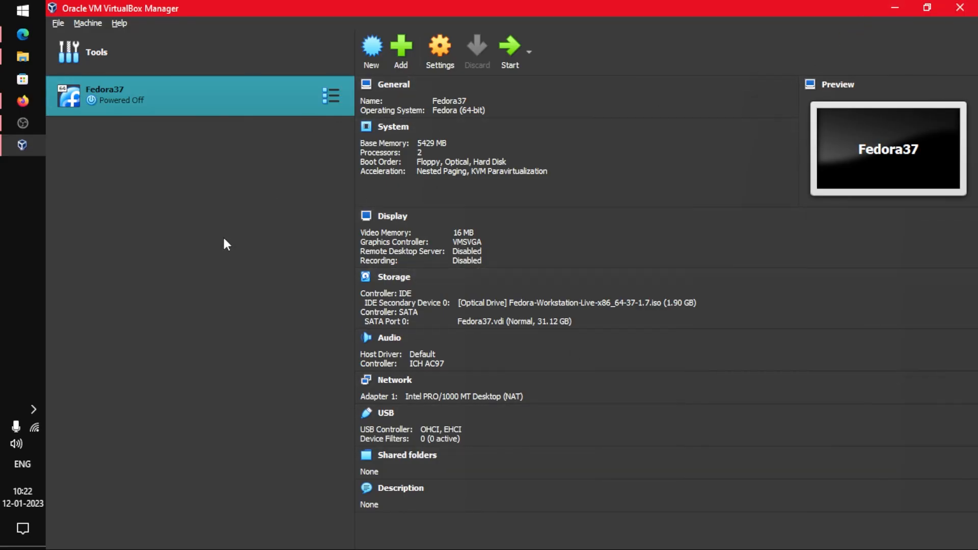
Start the Fedora37 virtual machine and power it off at the live boot menu
{"action": "left_click", "coordinate": [510, 51]}
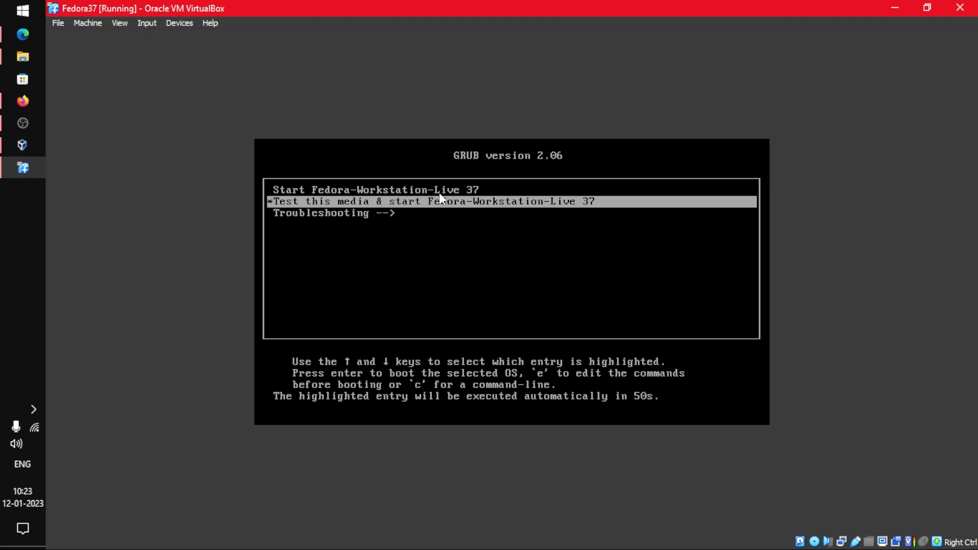
{"action": "left_click", "coordinate": [961, 7]}
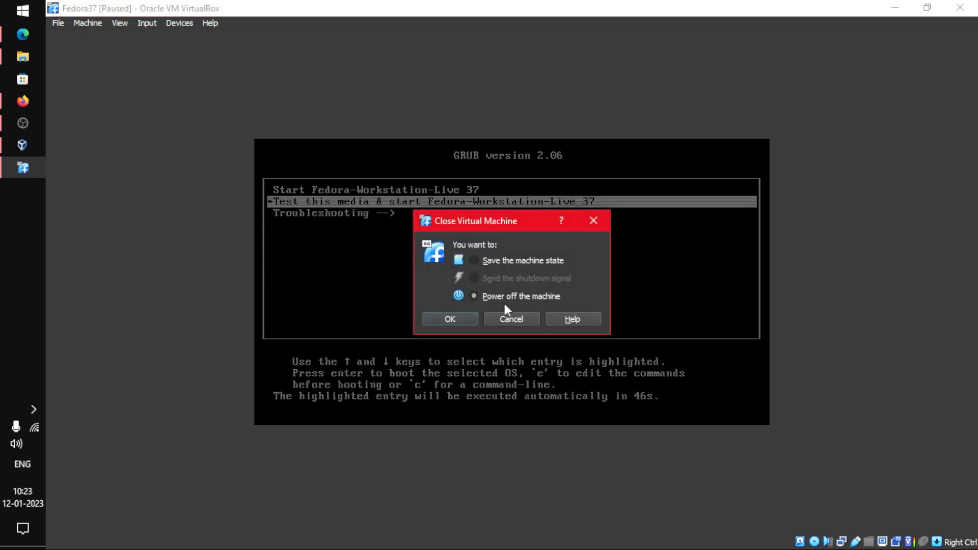
{"action": "left_click", "coordinate": [459, 318]}
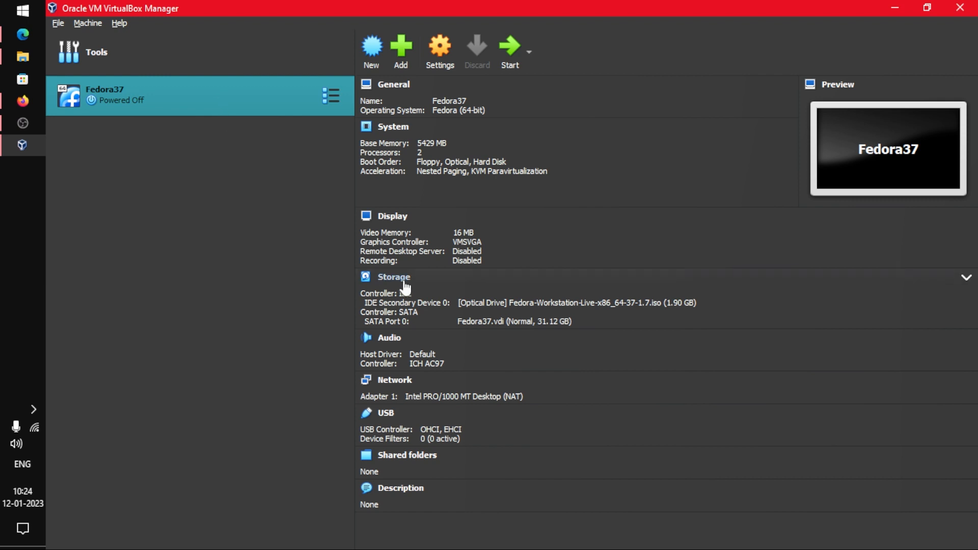
Remove the Fedora live disk image from the virtual optical drive and start the Fedora37 machine in full-screen mode
{"action": "left_click", "coordinate": [532, 303]}
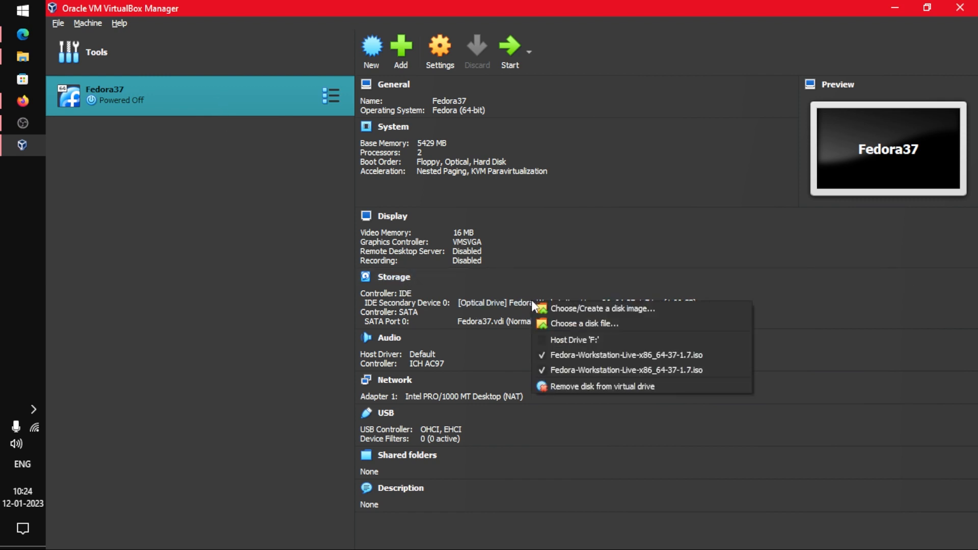
{"action": "left_click", "coordinate": [623, 386]}
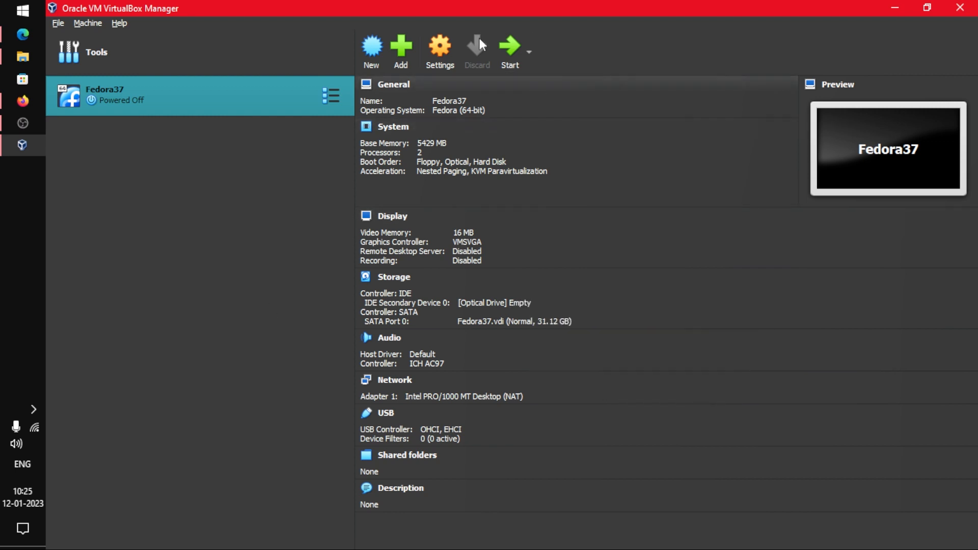
{"action": "left_click", "coordinate": [514, 55]}
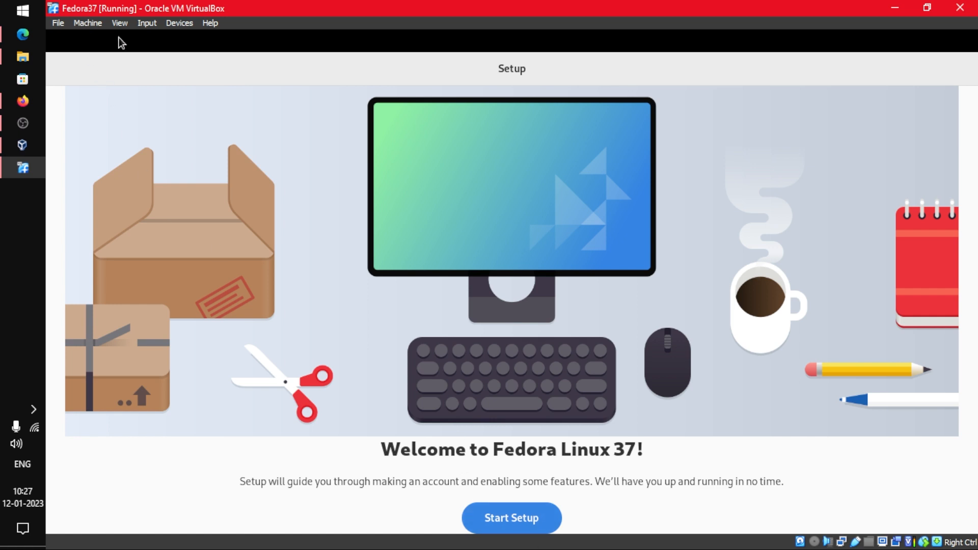
{"action": "left_click", "coordinate": [125, 23]}
{"action": "left_click", "coordinate": [139, 40]}
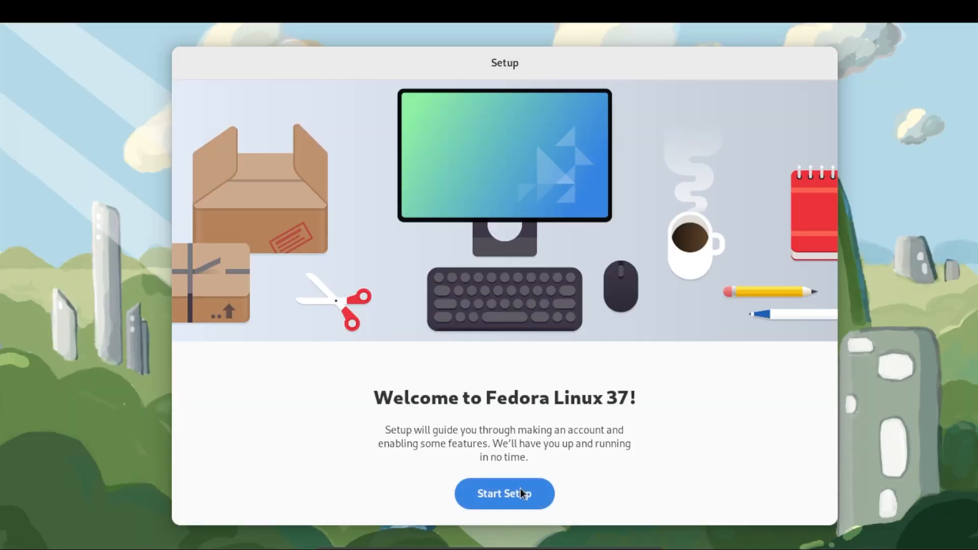
Start the Fedora setup, keep both privacy options on, enable third-party repositories and skip the online accounts
{"action": "left_click", "coordinate": [511, 499]}
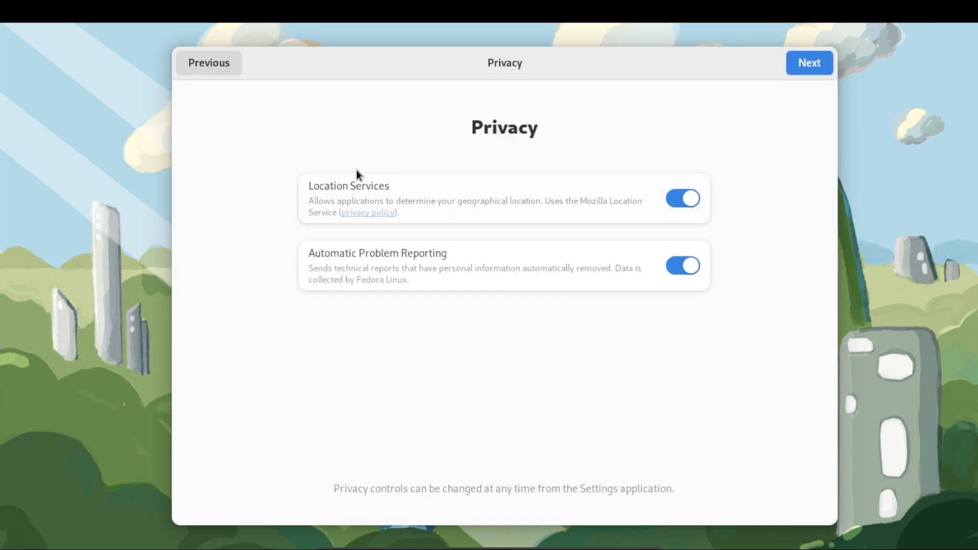
{"action": "left_click", "coordinate": [812, 62]}
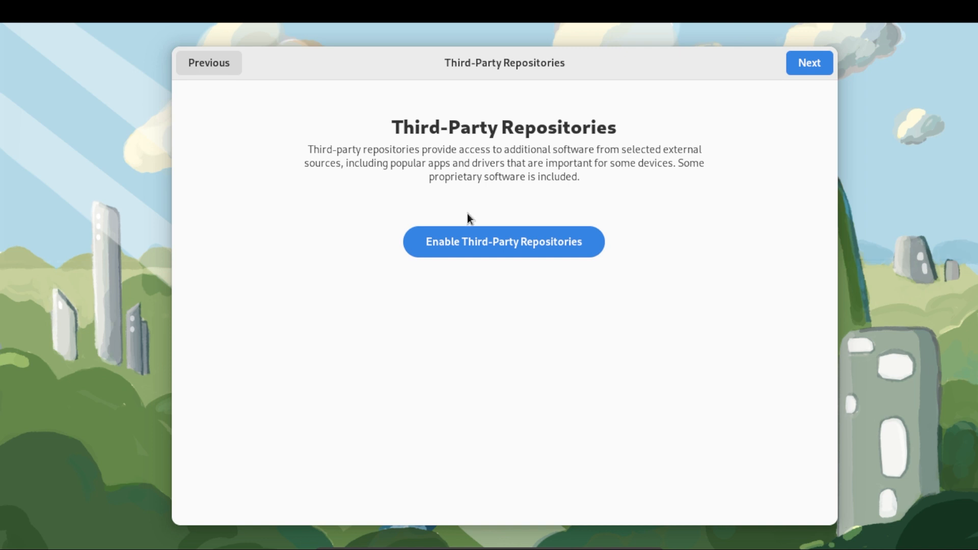
{"action": "left_click", "coordinate": [488, 244]}
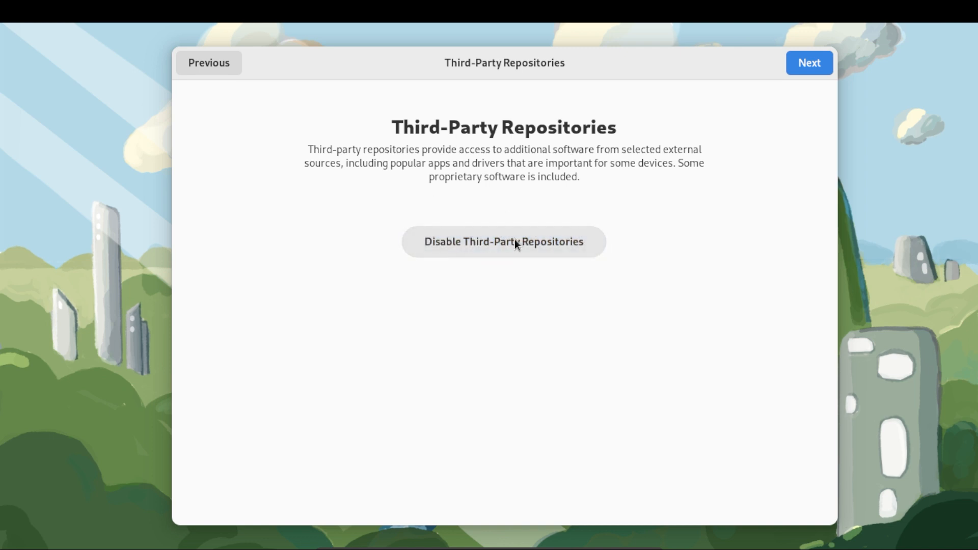
{"action": "left_click", "coordinate": [800, 73]}
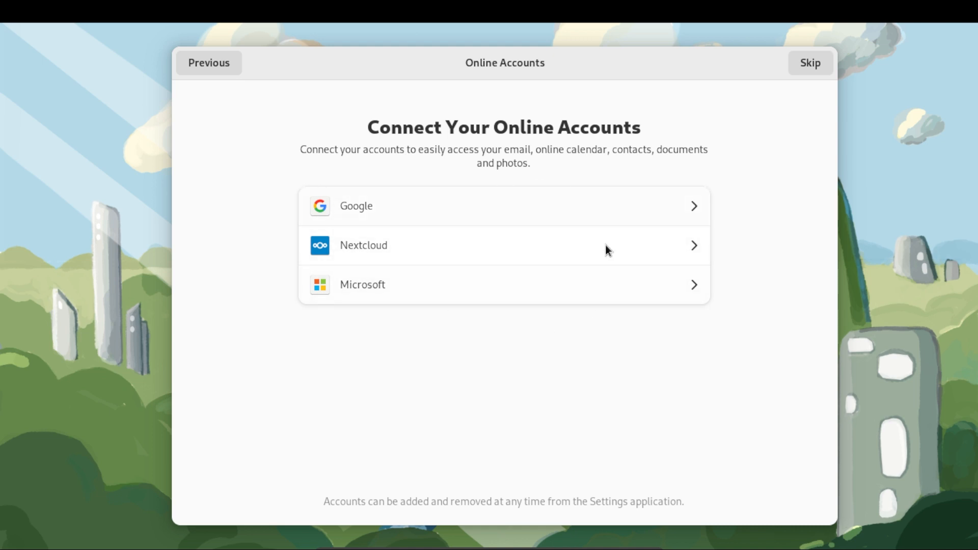
{"action": "left_click", "coordinate": [810, 63]}
Enter the account's full name, keep the matching username, complete the account setup and start using Fedora Linux
{"action": "type", "text": "kishancjx"}
{"action": "left_click_drag", "start_coordinate": [482, 287], "coordinate": [408, 281]}
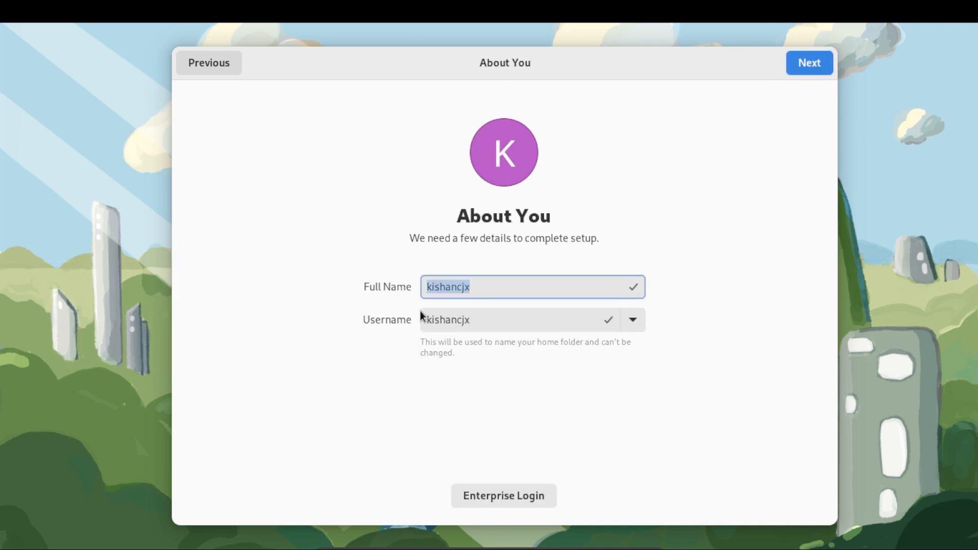
{"action": "left_click", "coordinate": [490, 319]}
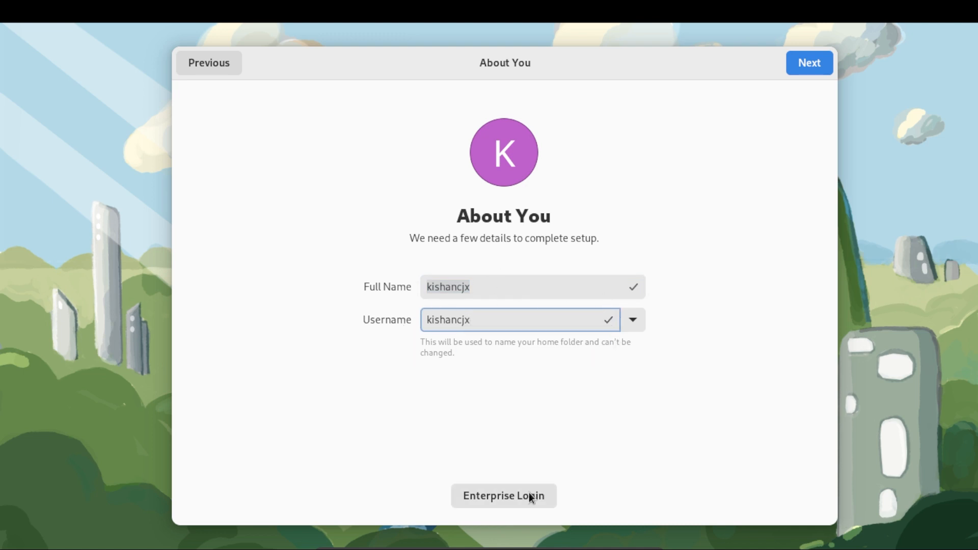
{"action": "key", "text": "Return"}
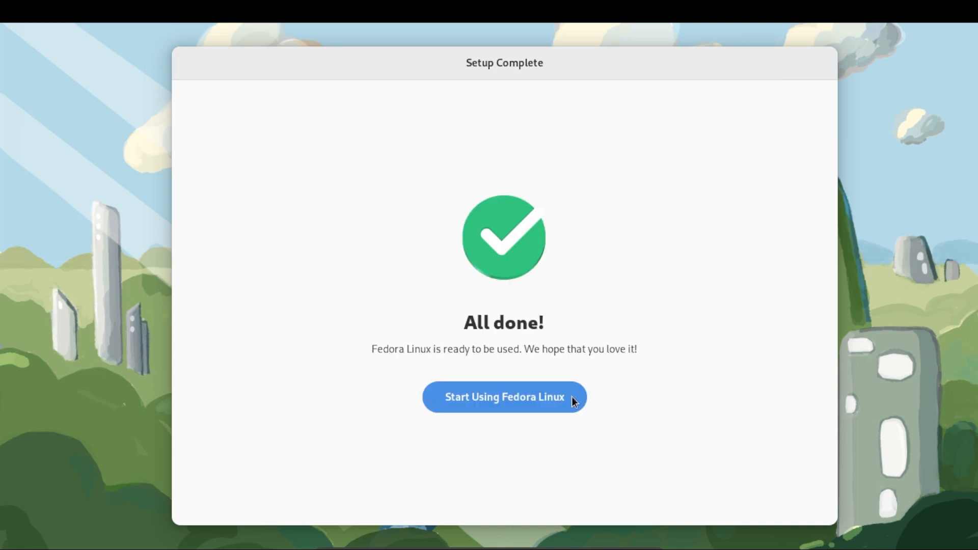
{"action": "left_click", "coordinate": [528, 406]}
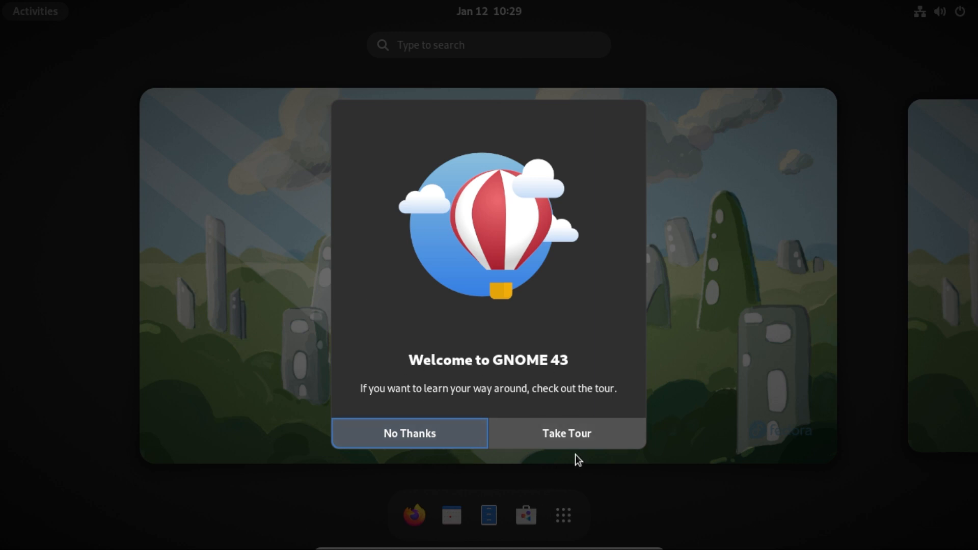
Take the GNOME 43 welcome tour and browse its pages up to the one about workspaces
{"action": "left_click", "coordinate": [566, 436]}
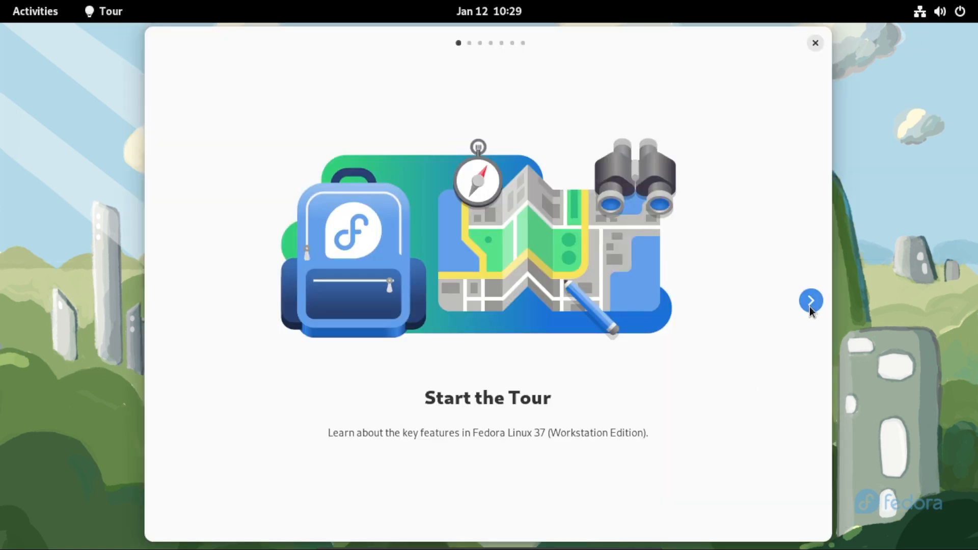
{"action": "left_click", "coordinate": [810, 305]}
{"action": "left_click", "coordinate": [809, 305]}
{"action": "left_click", "coordinate": [810, 306]}
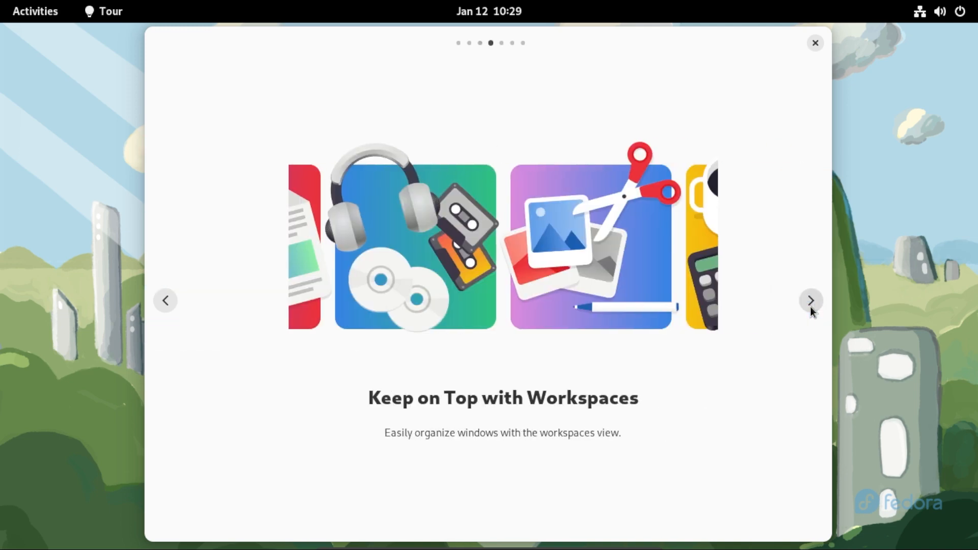
{"action": "left_click", "coordinate": [166, 300]}
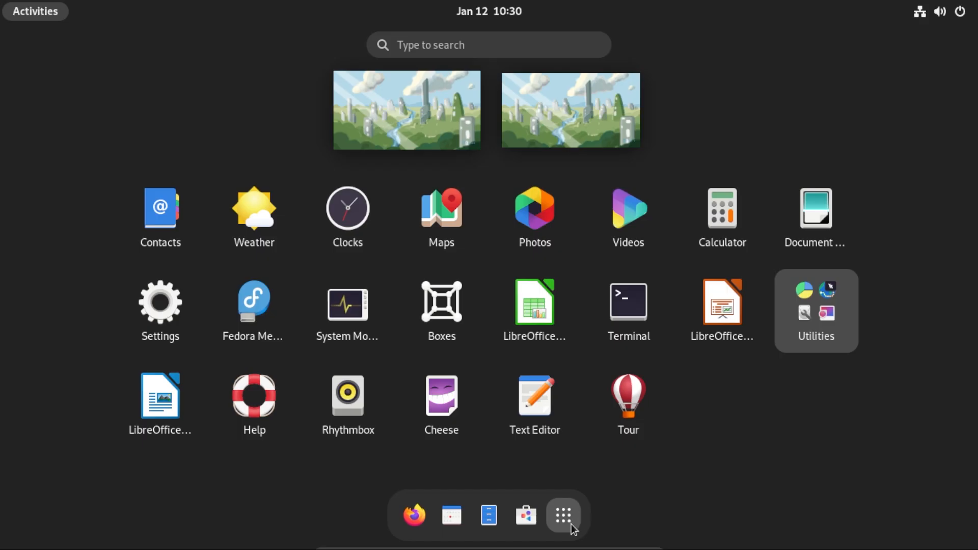
View the installed applications and the system's power options, and return to the Activities overview
{"action": "left_click", "coordinate": [565, 517]}
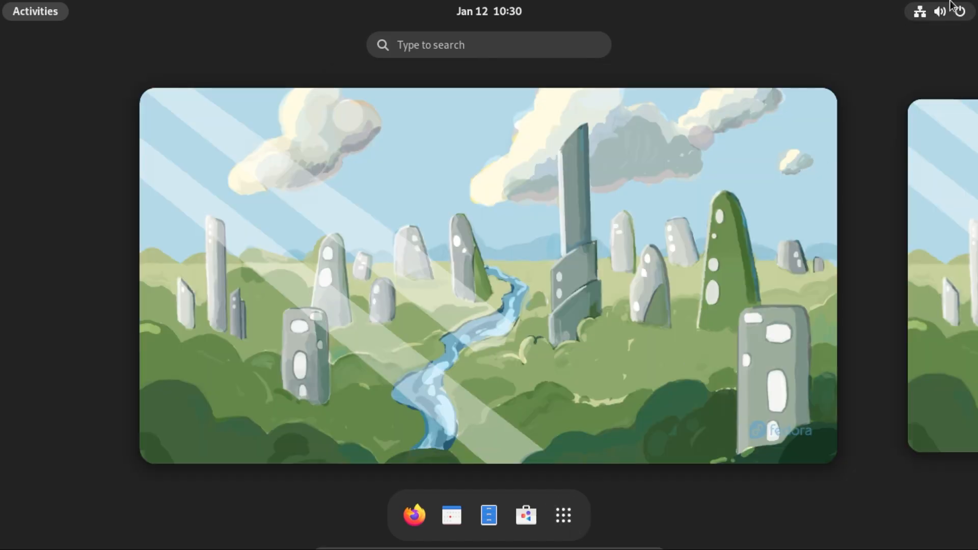
{"action": "left_click", "coordinate": [961, 13]}
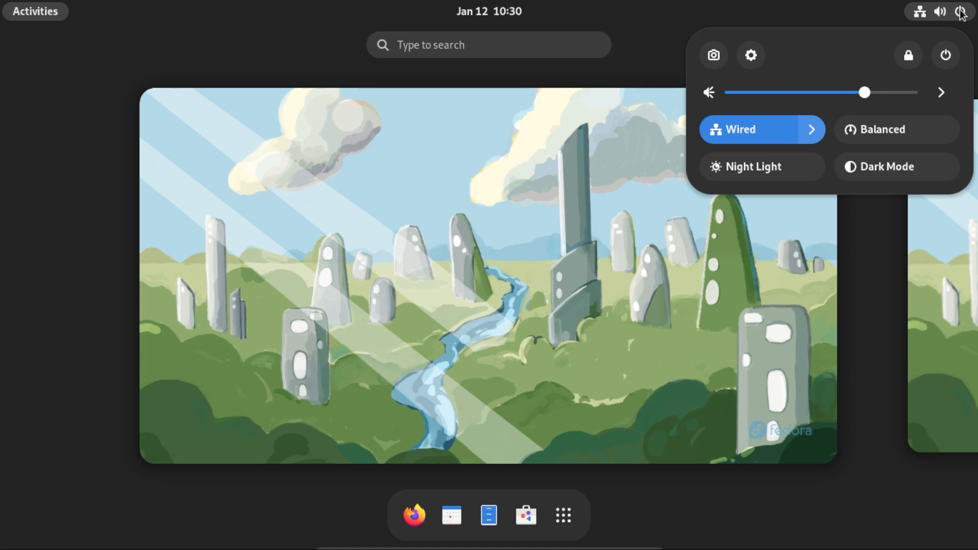
{"action": "left_click", "coordinate": [944, 57]}
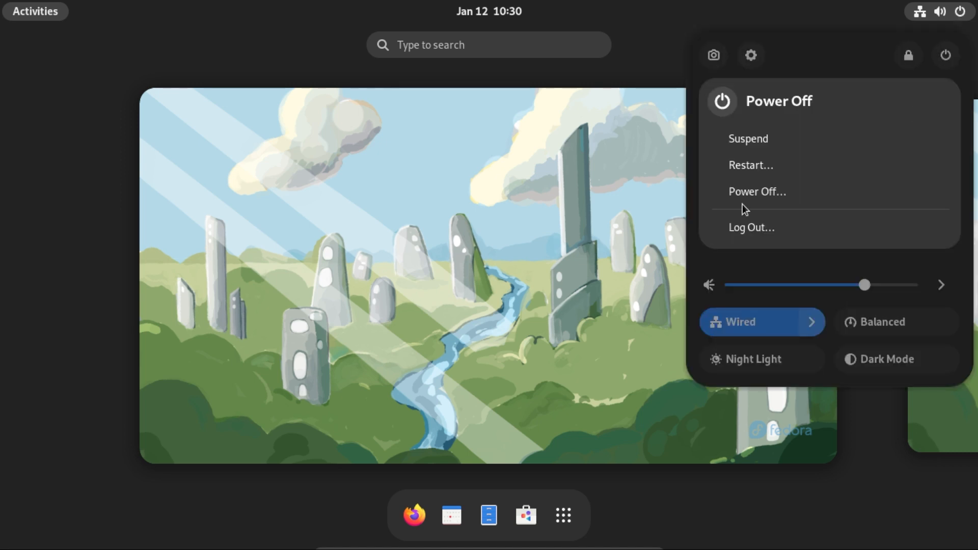
{"action": "key", "text": "Escape"}
{"action": "left_click", "coordinate": [563, 225]}
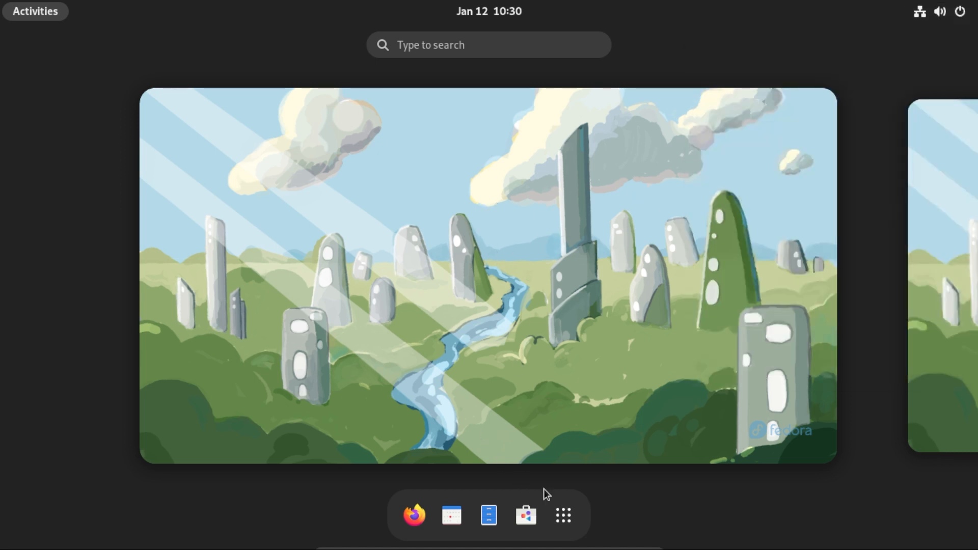
Show all installed applications and open the system's power-off options
{"action": "left_click", "coordinate": [564, 507]}
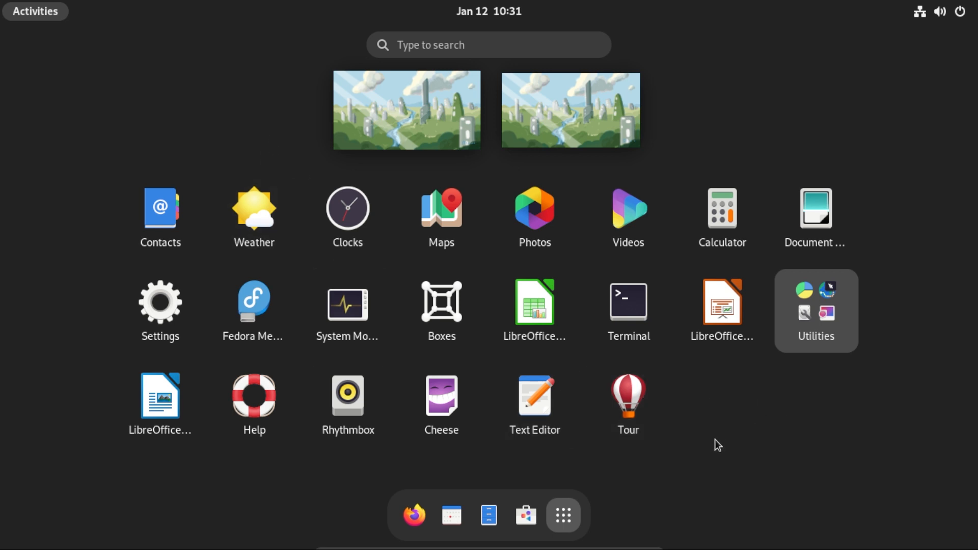
{"action": "left_click", "coordinate": [940, 11]}
{"action": "left_click", "coordinate": [946, 55]}
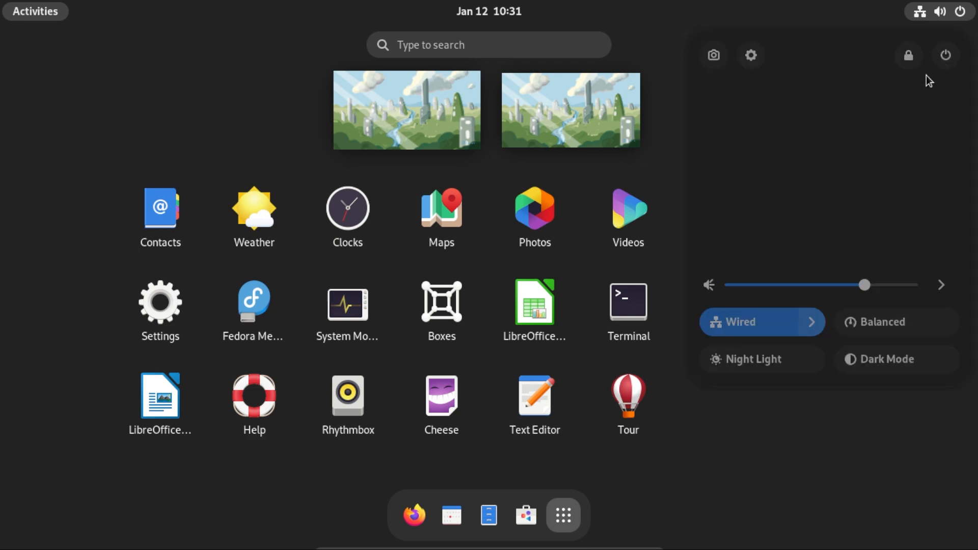